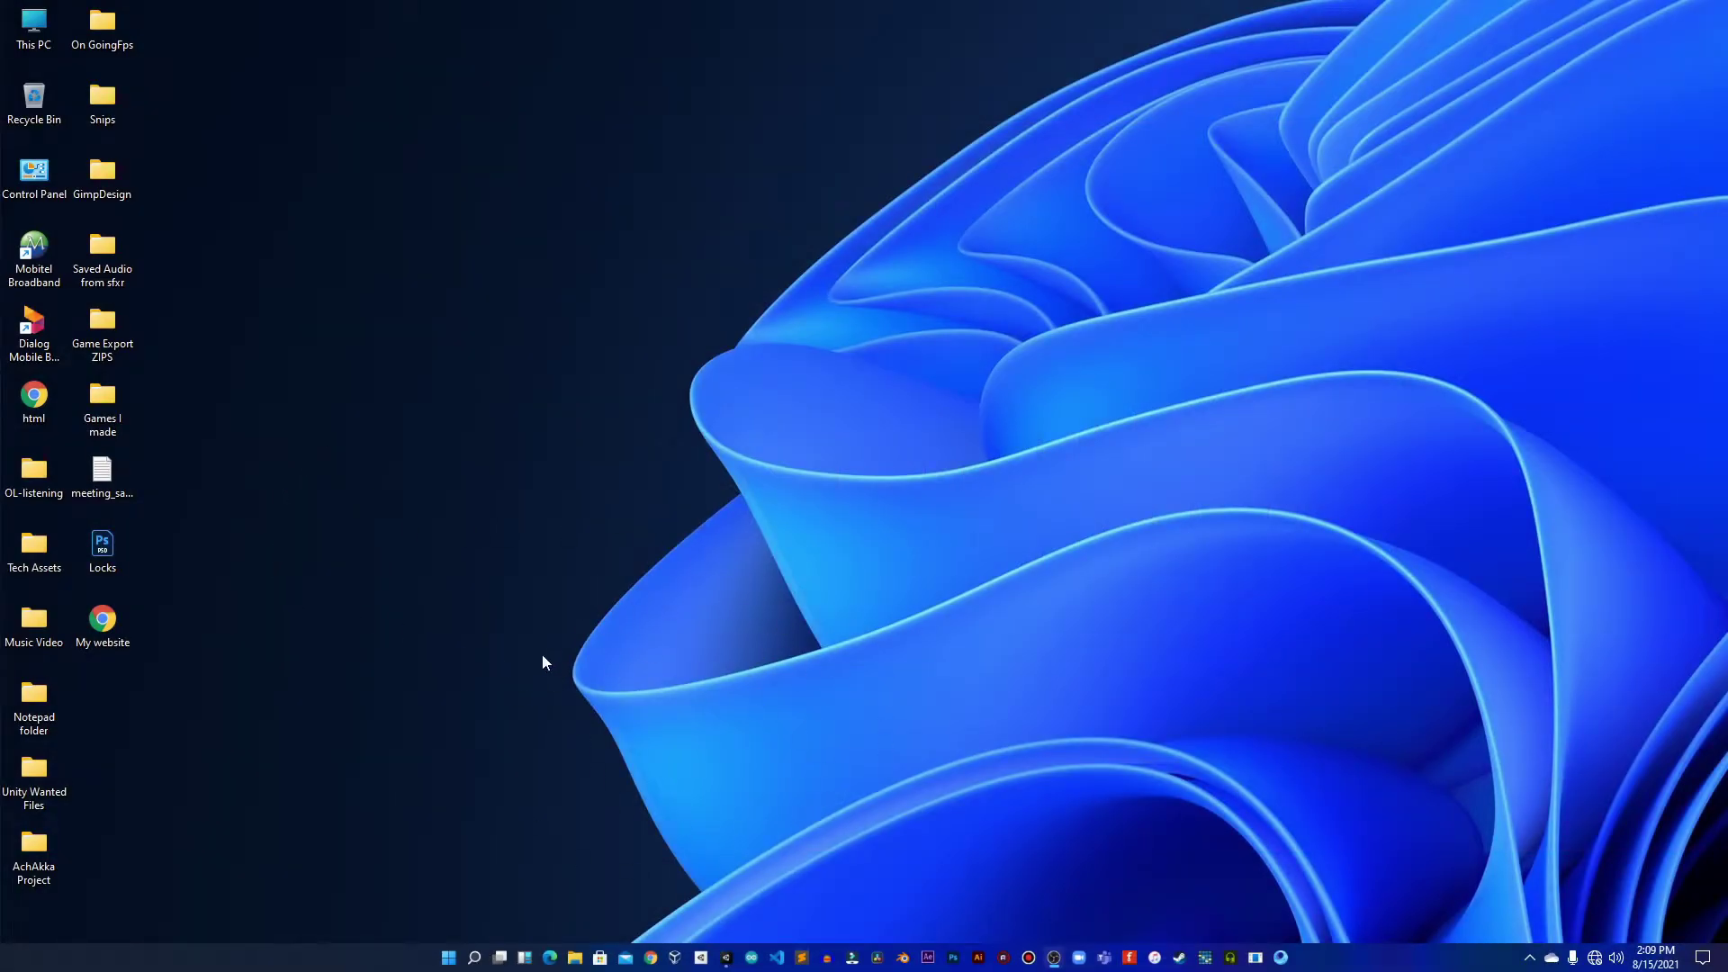
# - Check Unity's External Tools Gradle setting, keeping the custom D:\gradle\gradle-6.9 path, then close Preferences
pyautogui.click(726, 958)
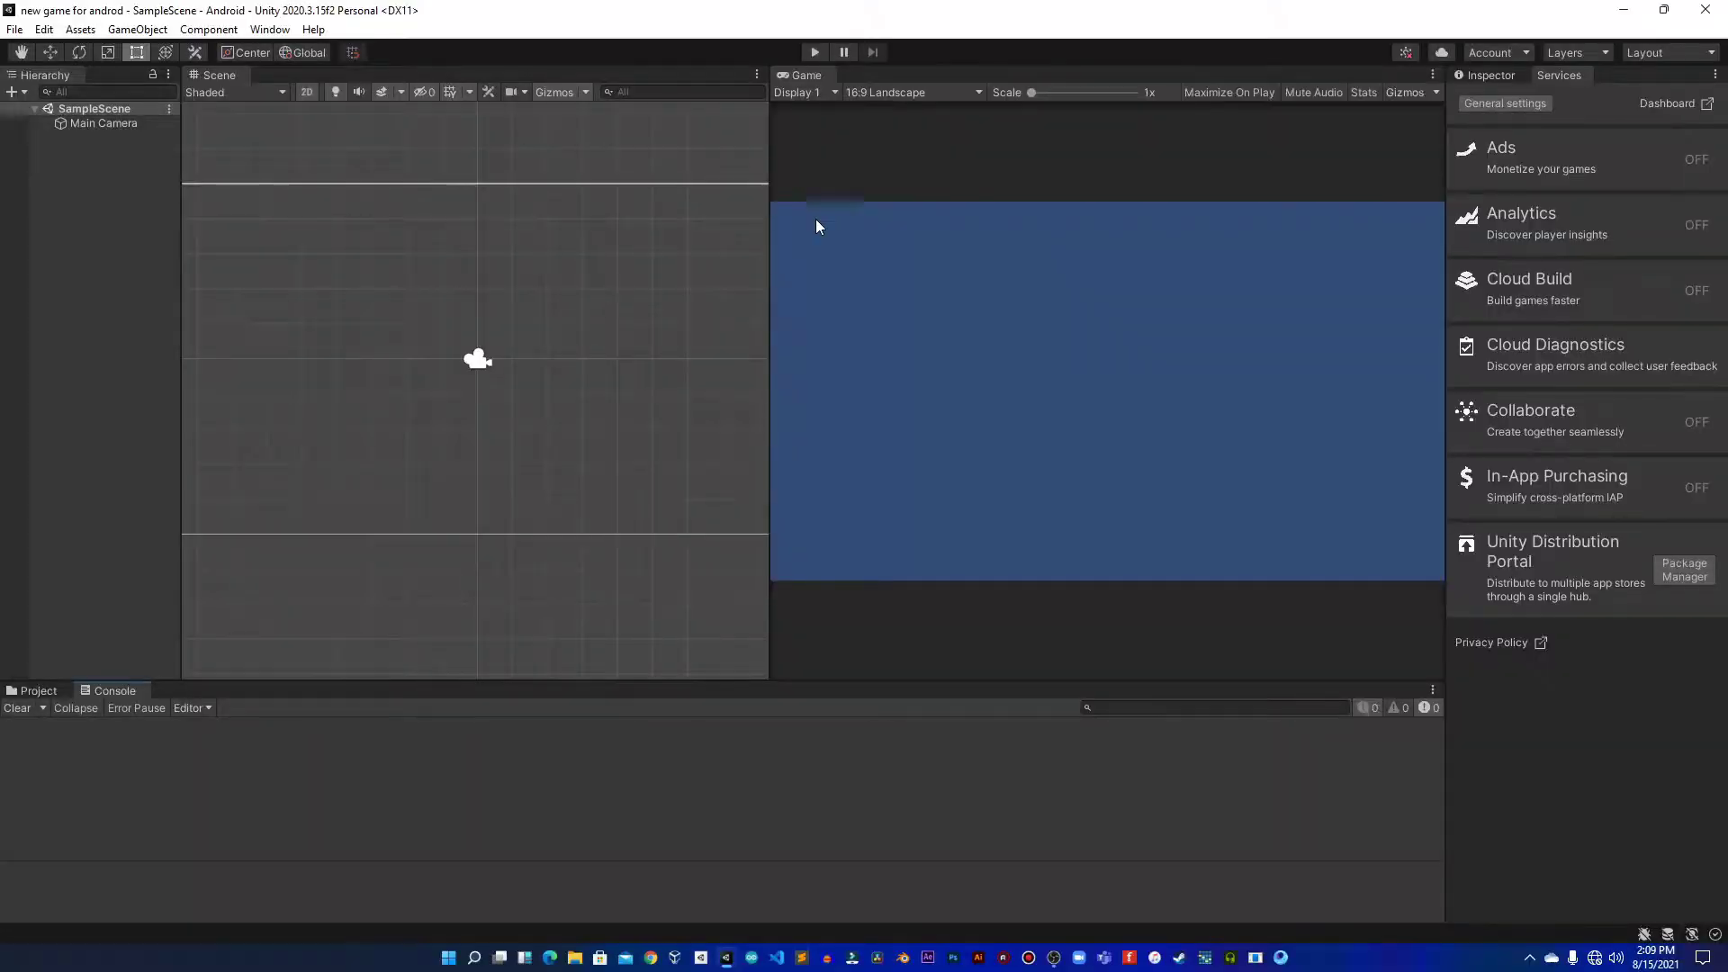
pyautogui.scroll(-1, 518, 397)
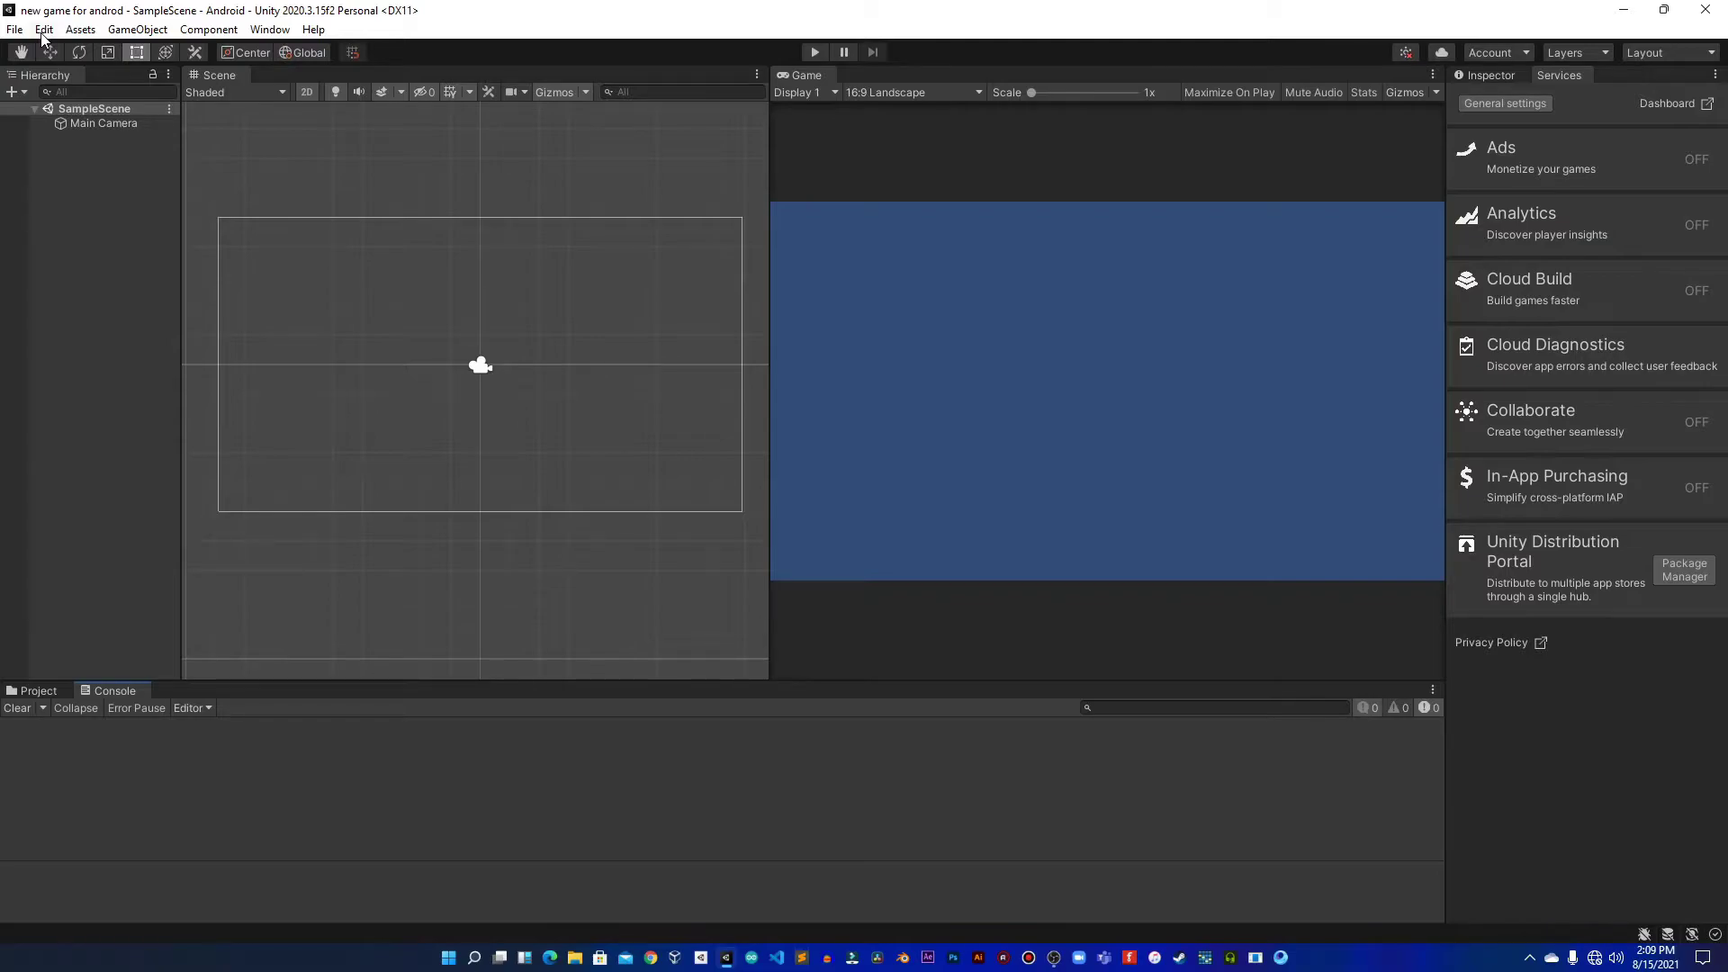
pyautogui.click(43, 30)
pyautogui.click(81, 576)
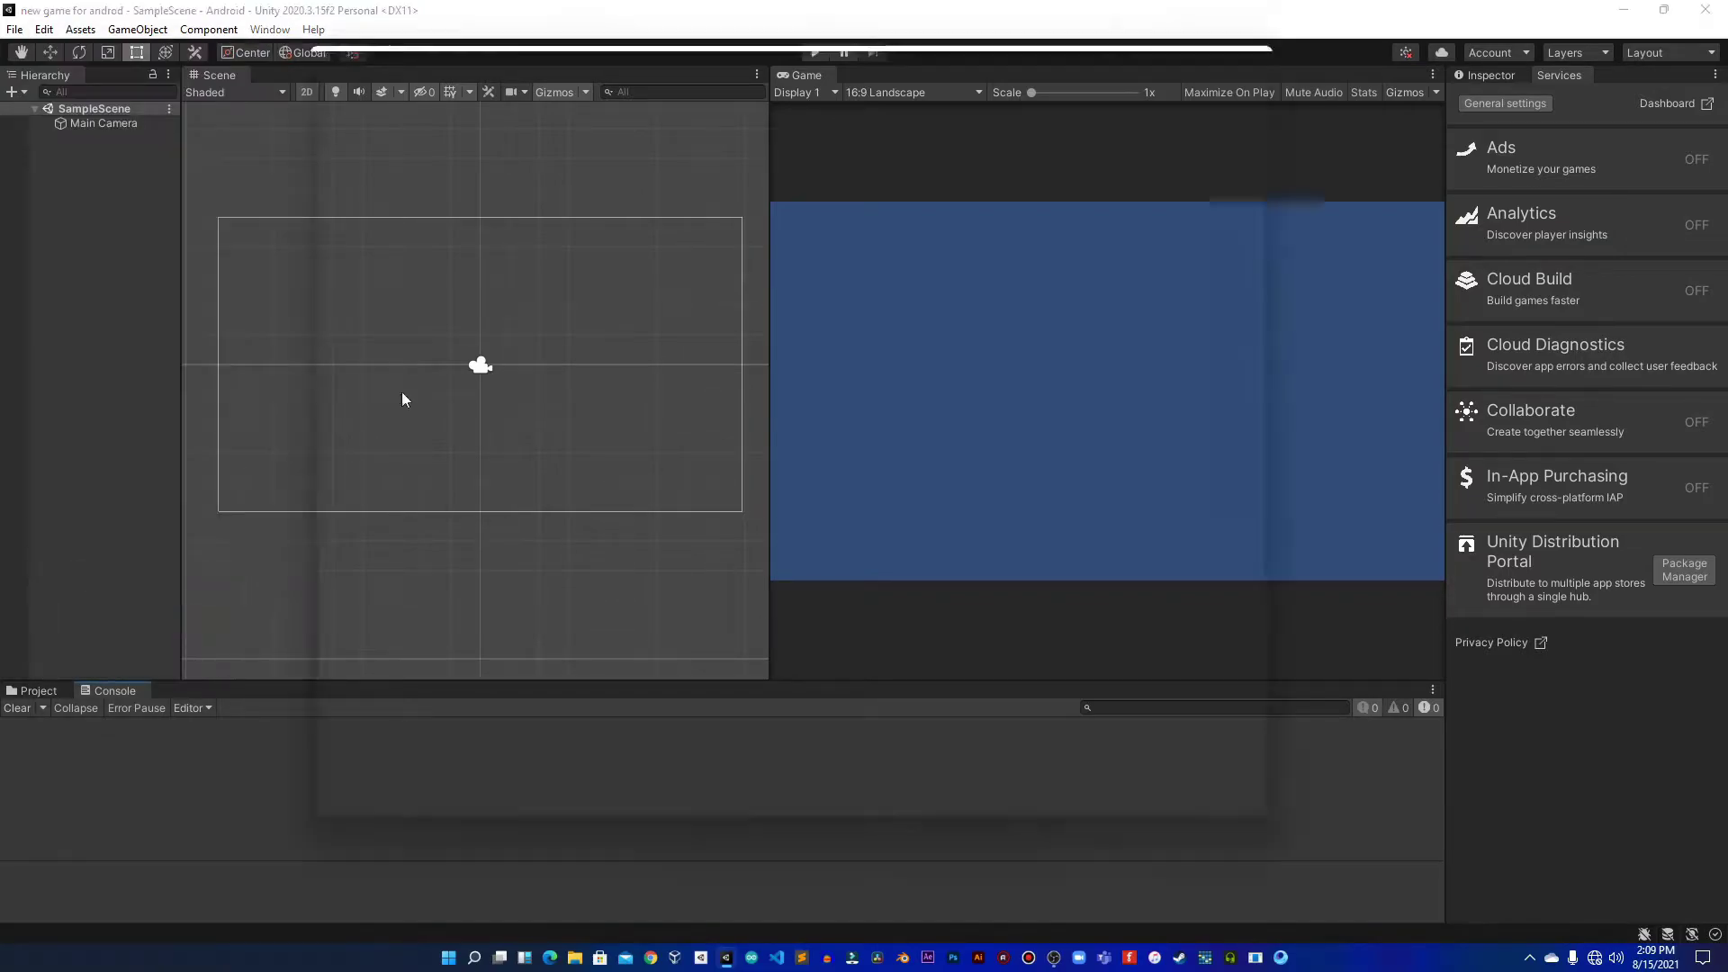
pyautogui.moveTo(656, 55); pyautogui.dragTo(689, 82)
pyautogui.scroll(-2, 786, 531)
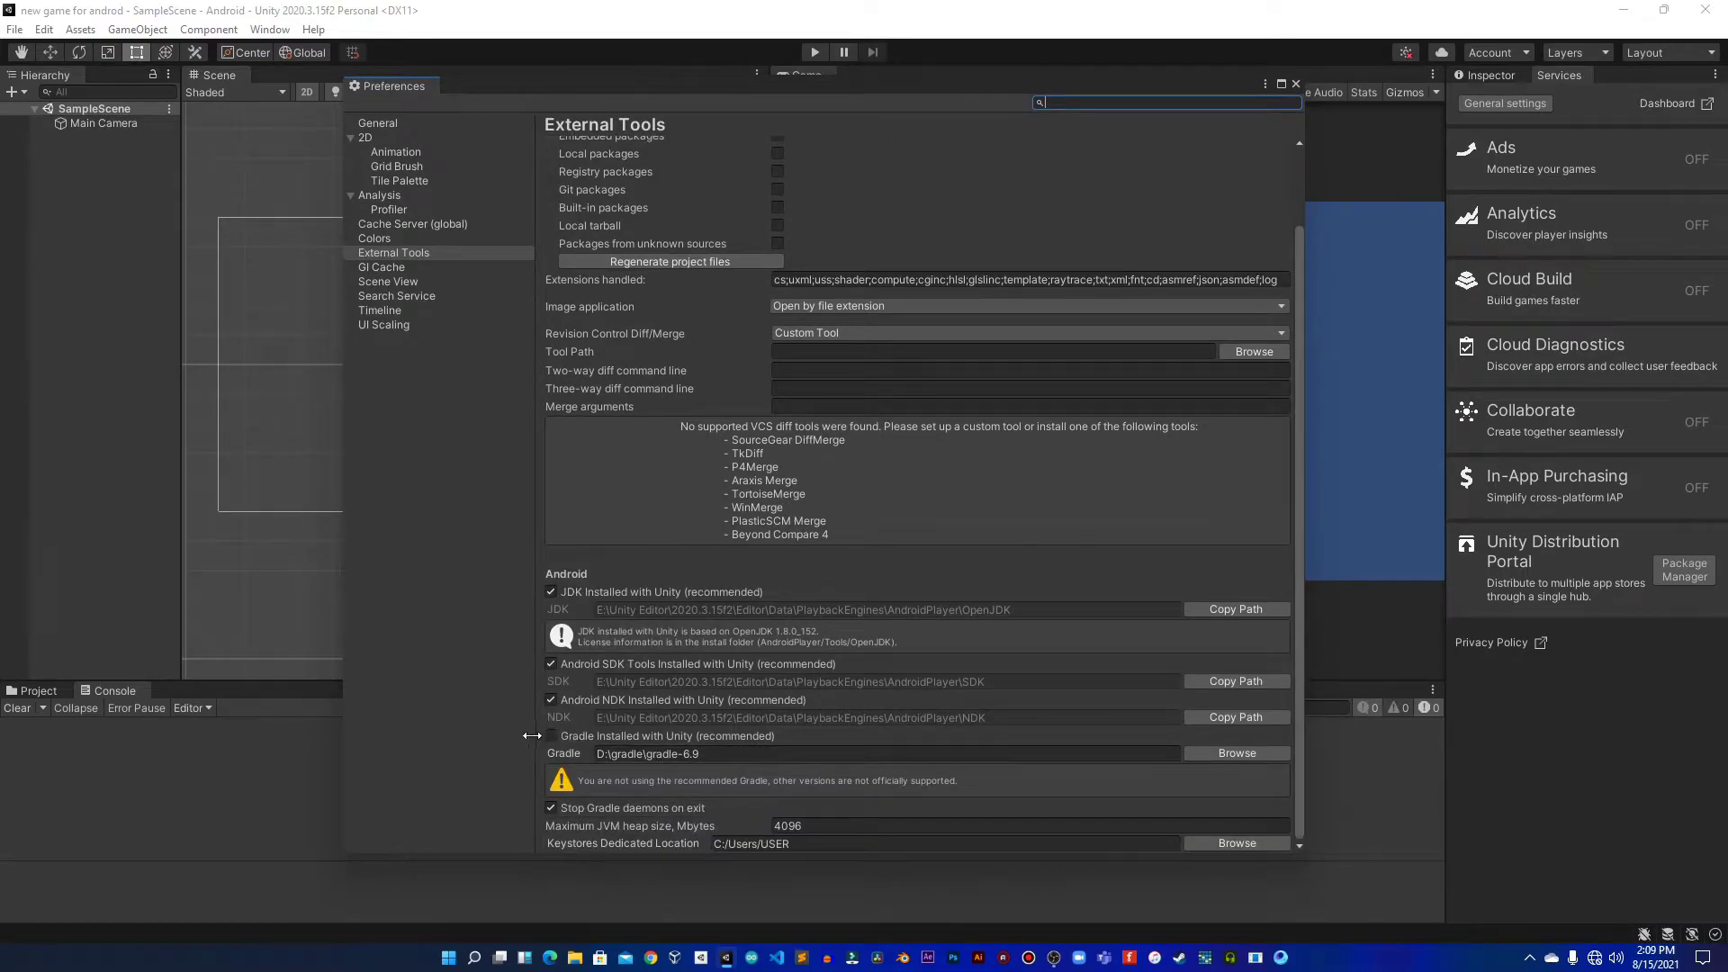
pyautogui.click(548, 734)
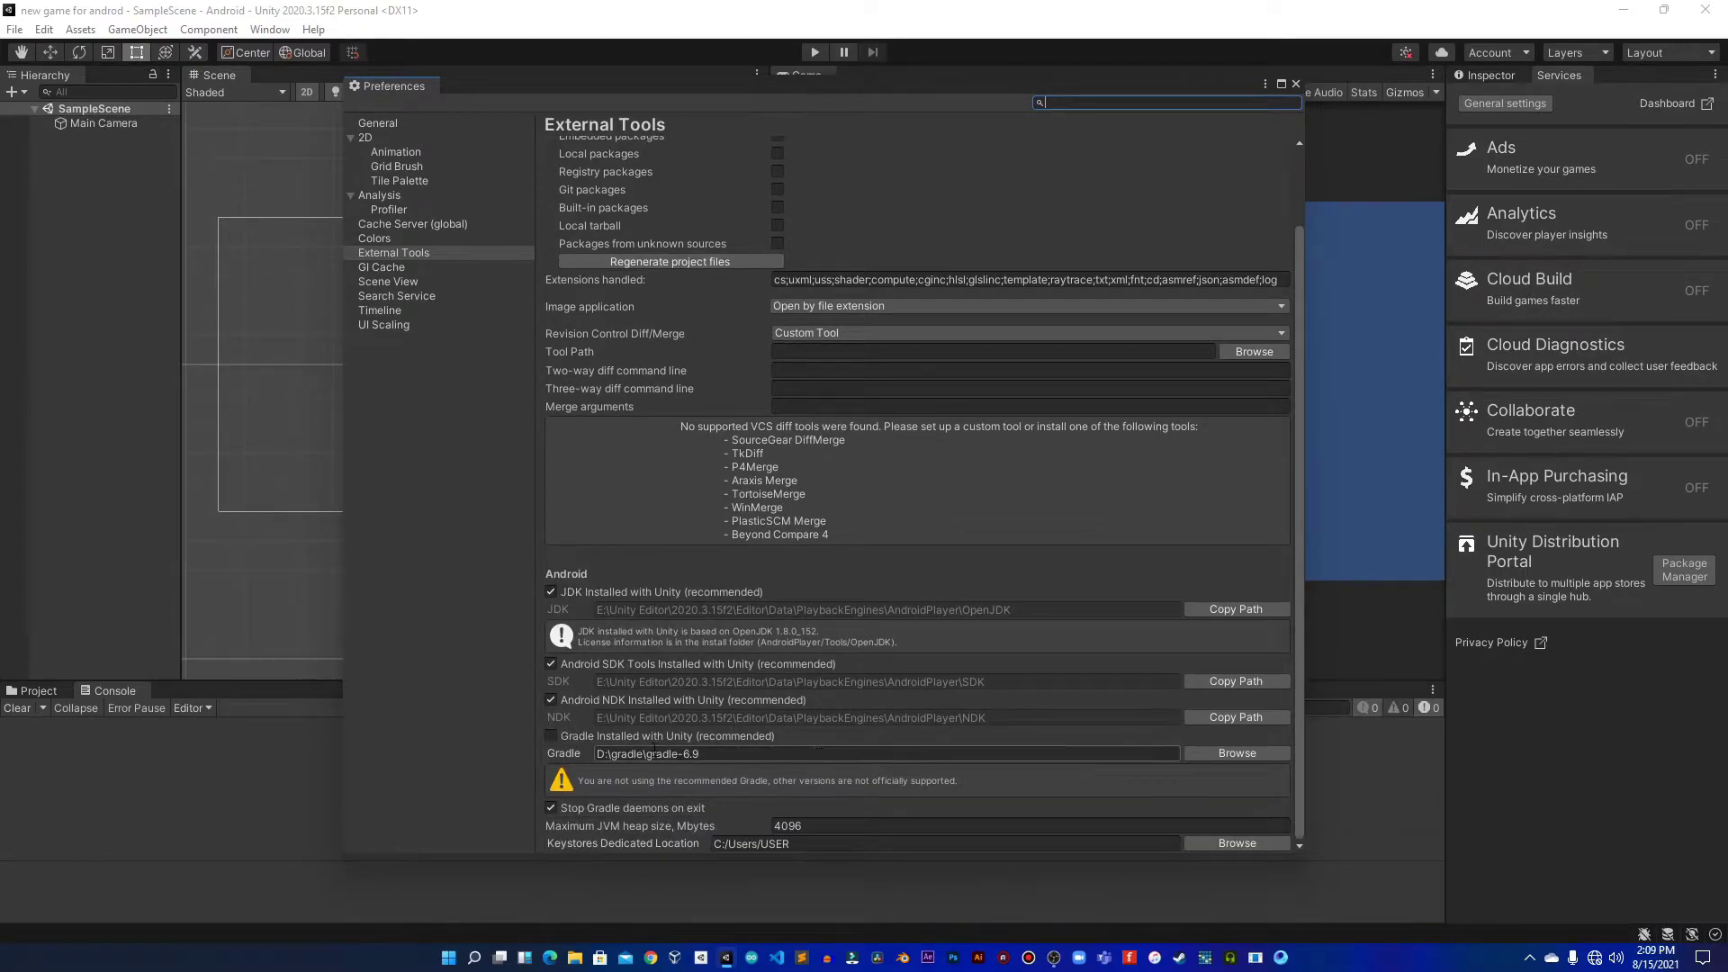
pyautogui.click(544, 735)
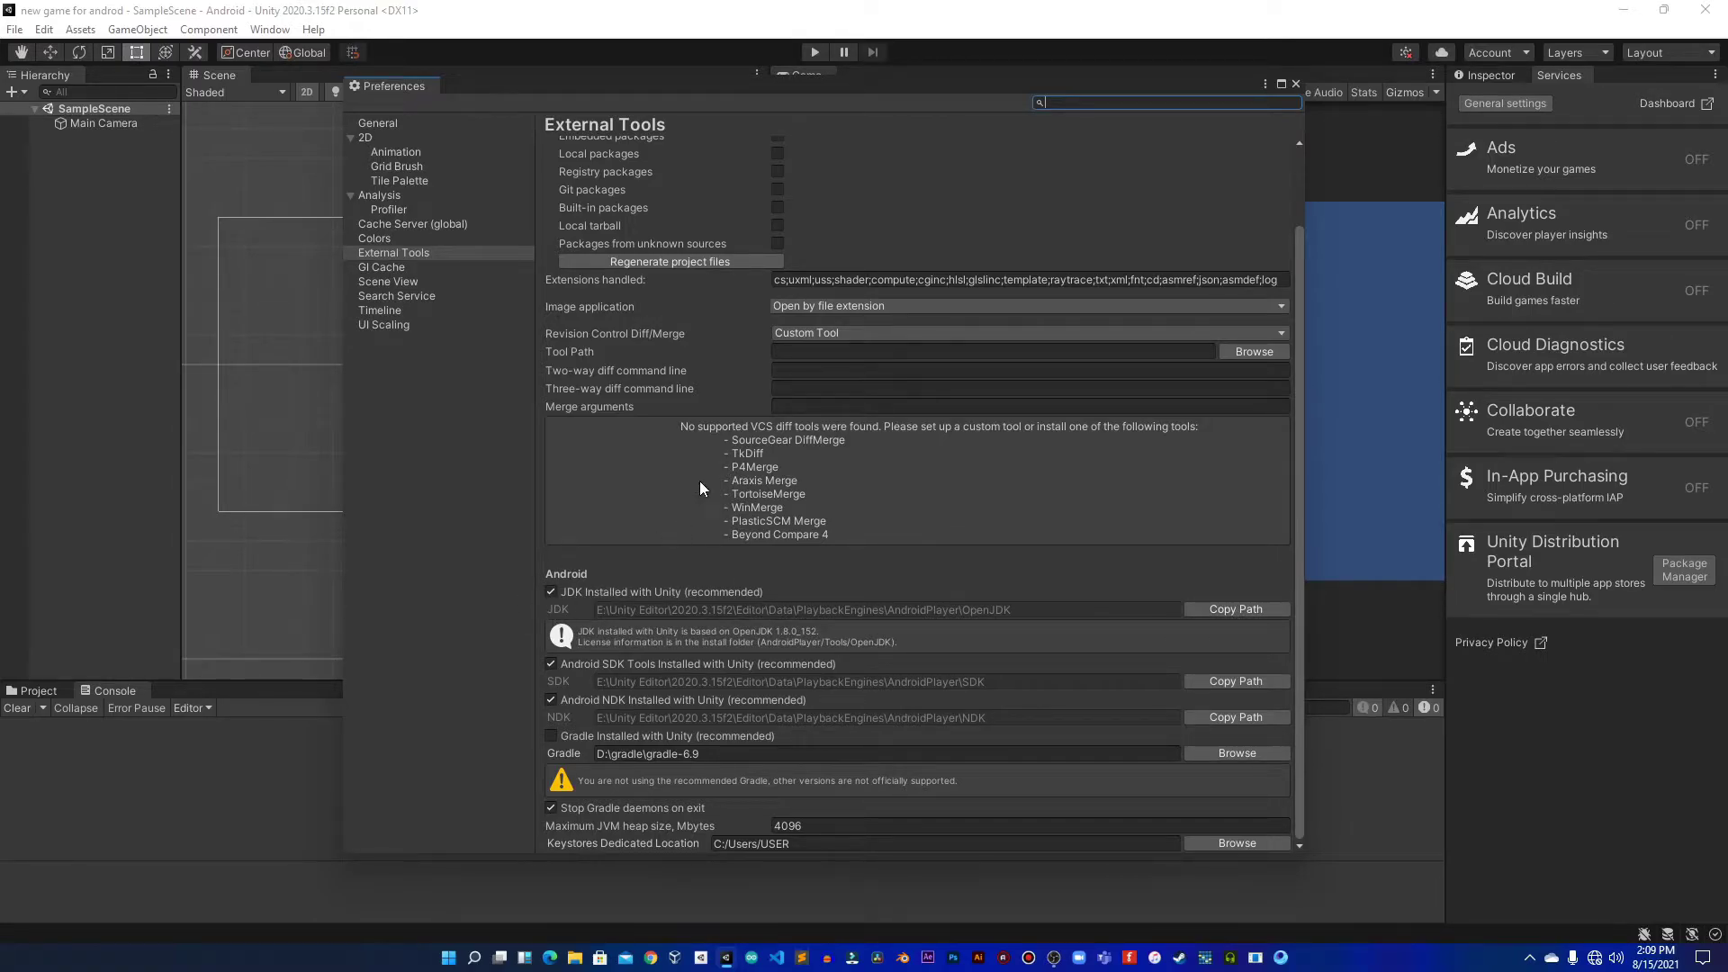
pyautogui.click(1297, 84)
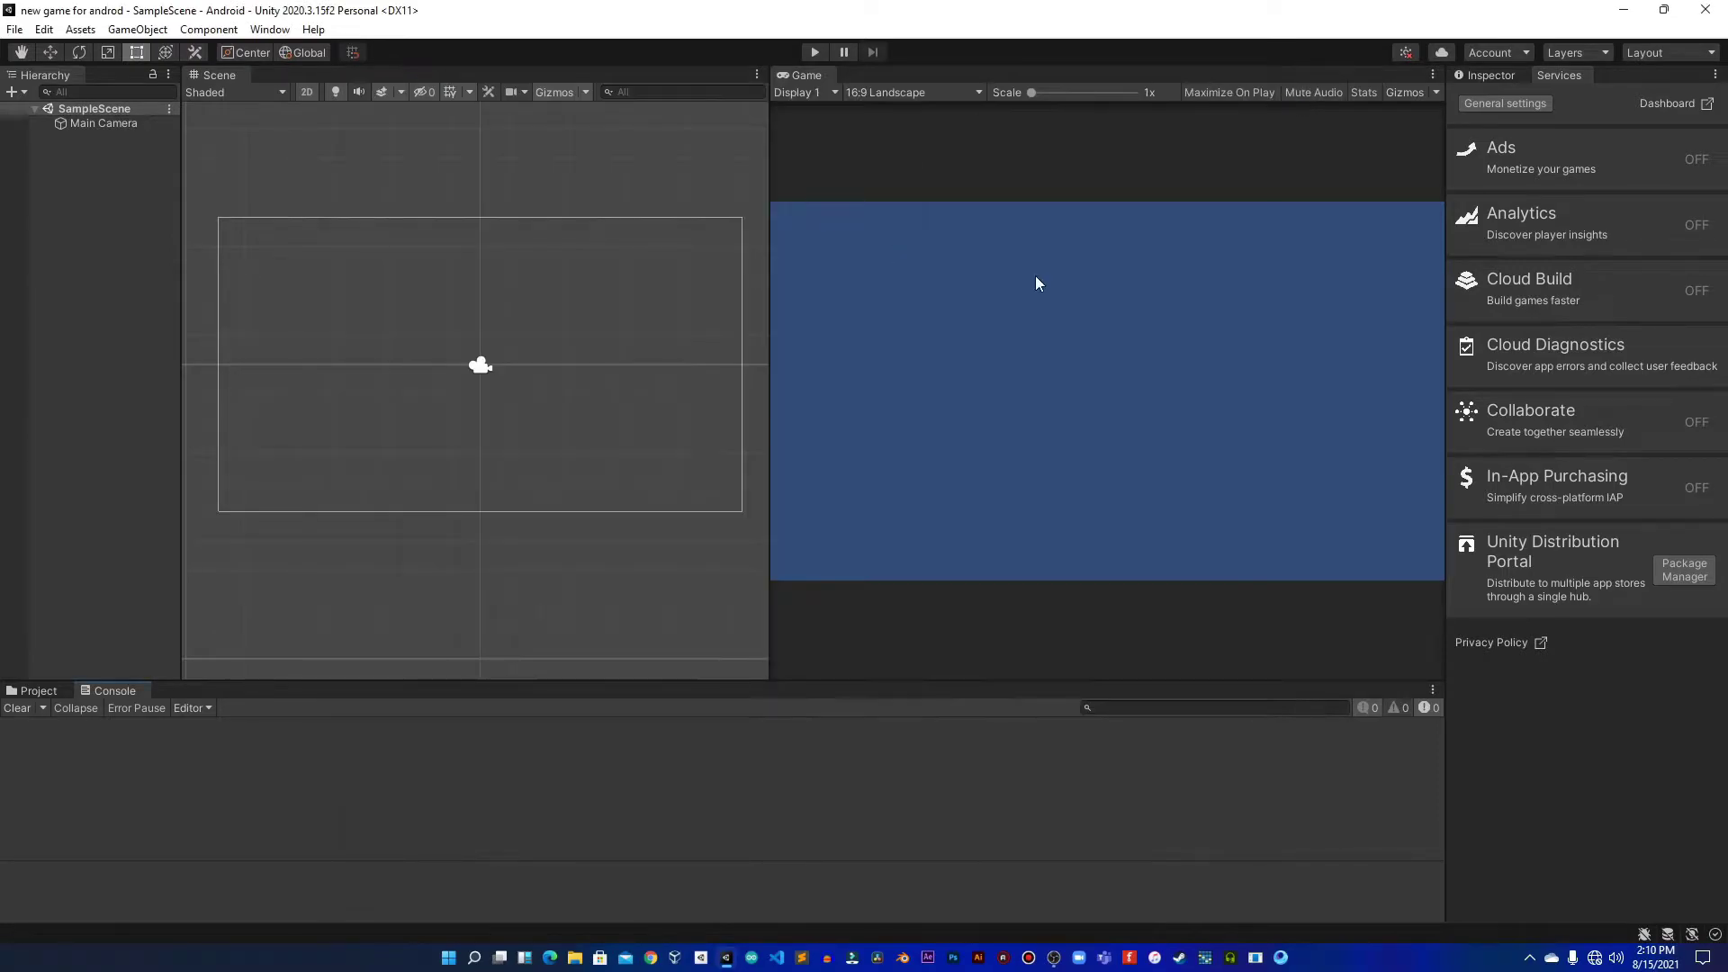
# - Open the Environment Variables dialog through 'Edit the system environment variables' in System Properties
pyautogui.click(475, 956)
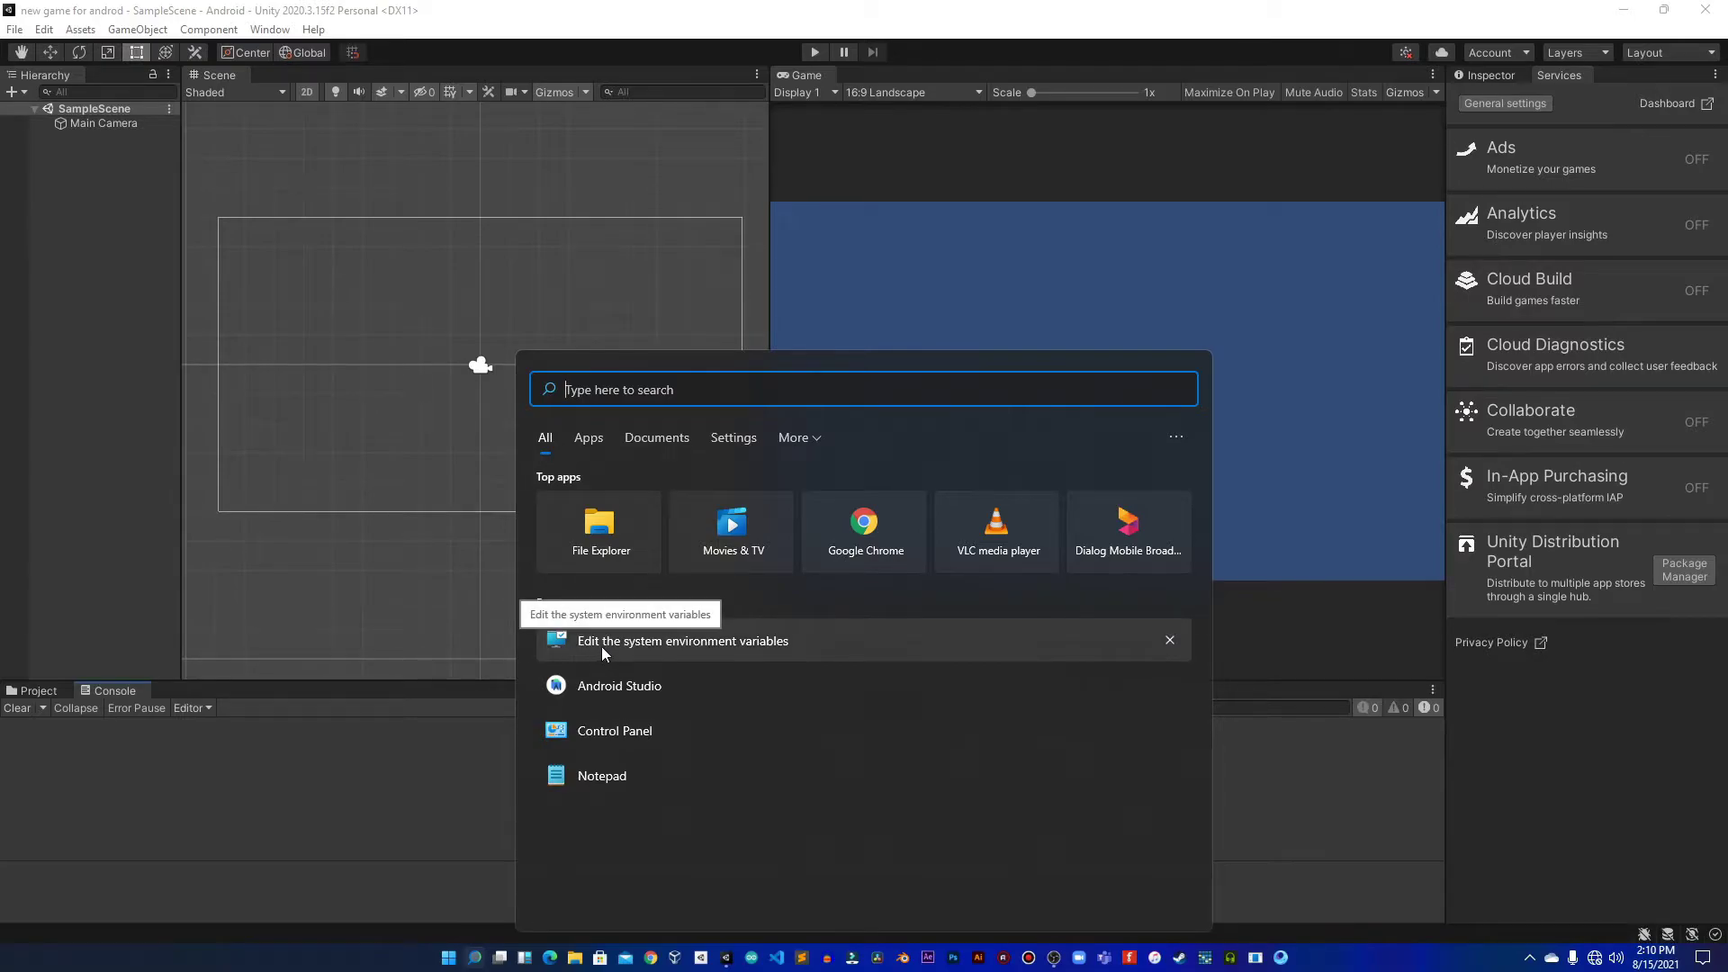
pyautogui.click(719, 646)
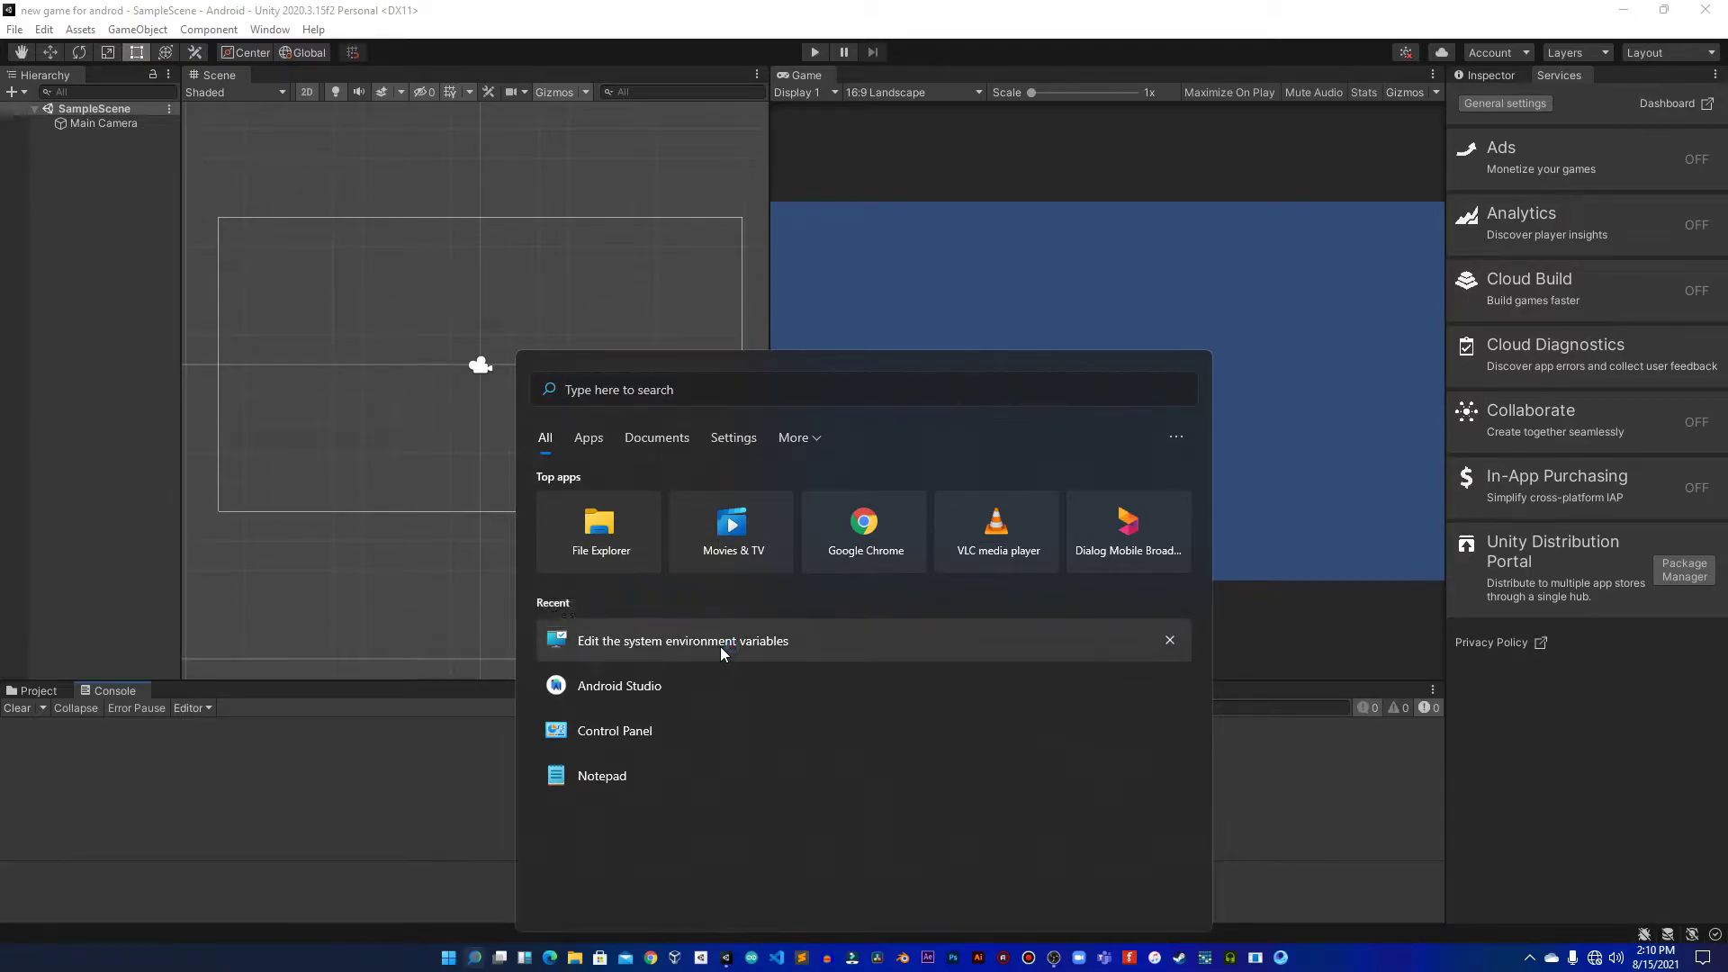
pyautogui.moveTo(454, 210); pyautogui.dragTo(619, 149)
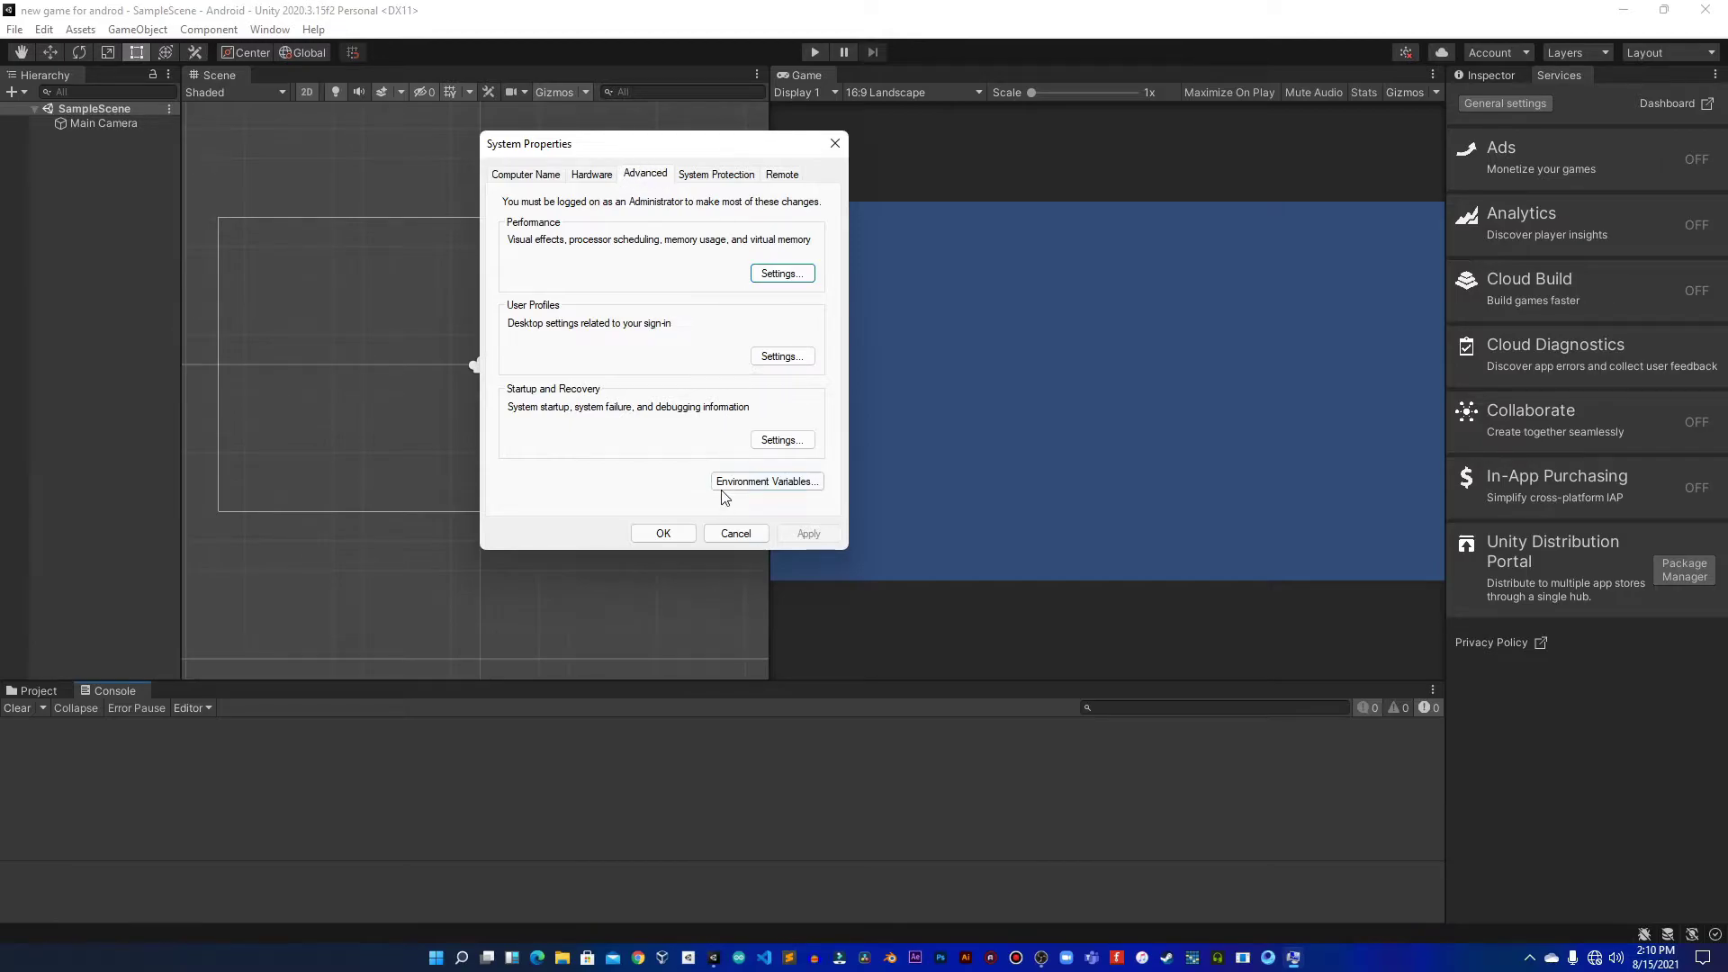
pyautogui.click(780, 486)
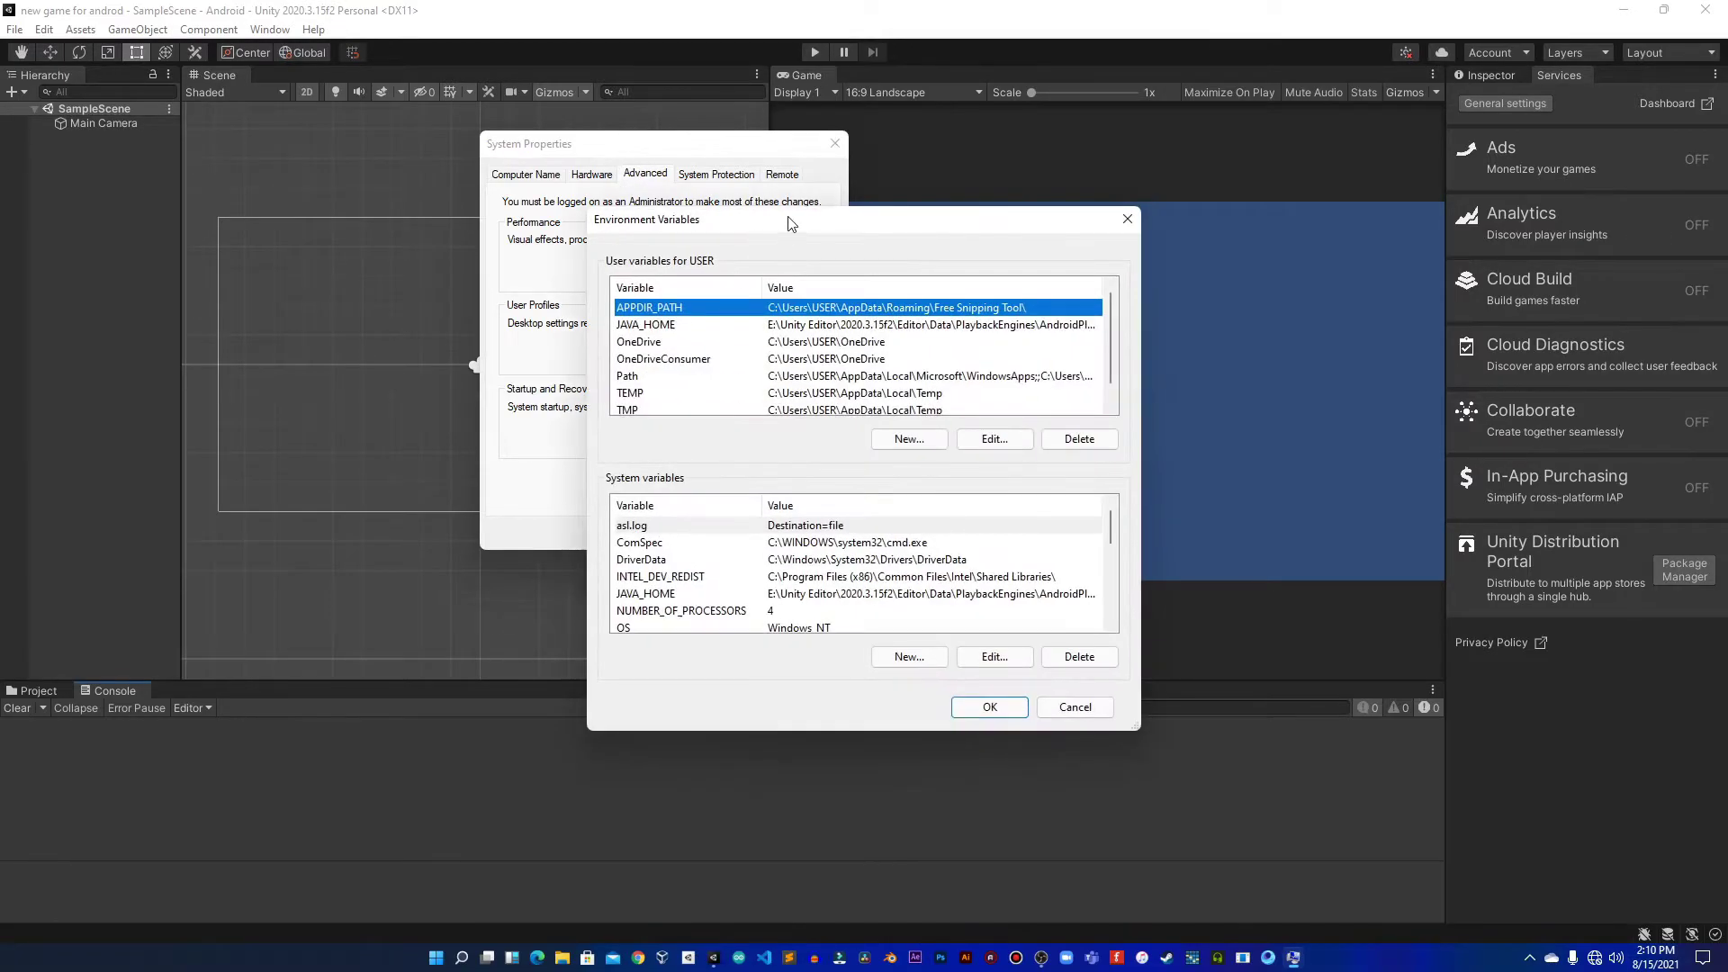
# - Select the JAVA_HOME user variable pointing into Unity 2020.3.15f2's AndroidPlayer folder
pyautogui.moveTo(790, 226); pyautogui.dragTo(750, 159)
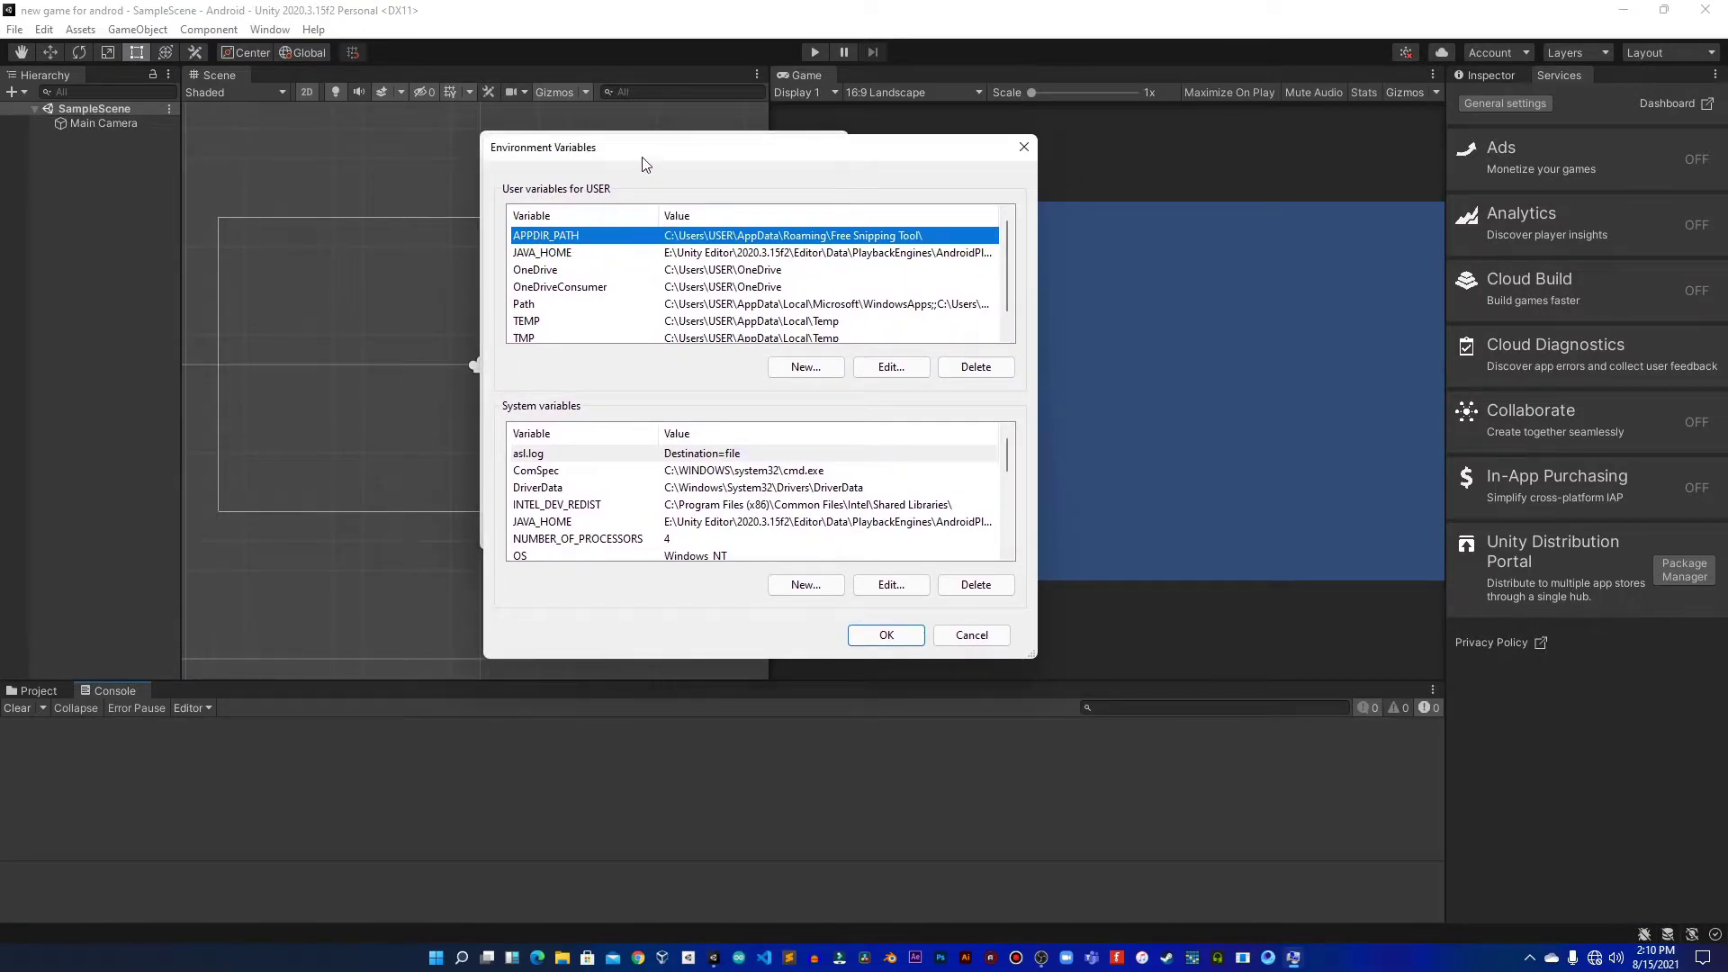
pyautogui.moveTo(637, 160); pyautogui.dragTo(840, 161)
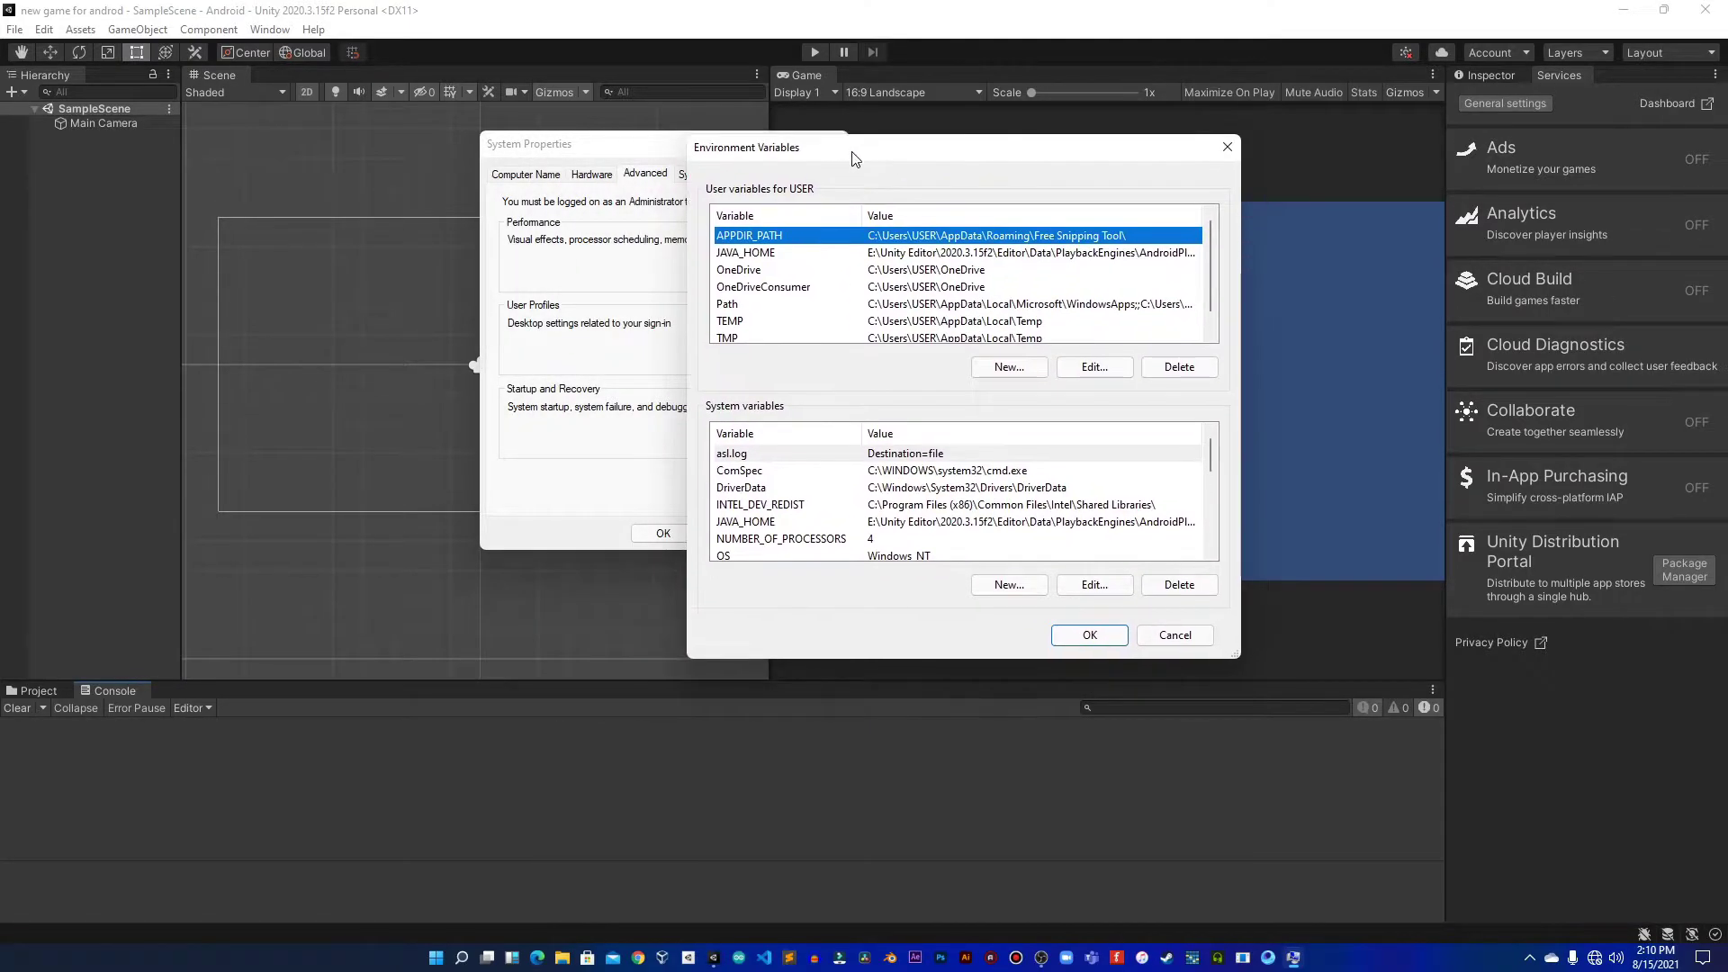
pyautogui.click(747, 255)
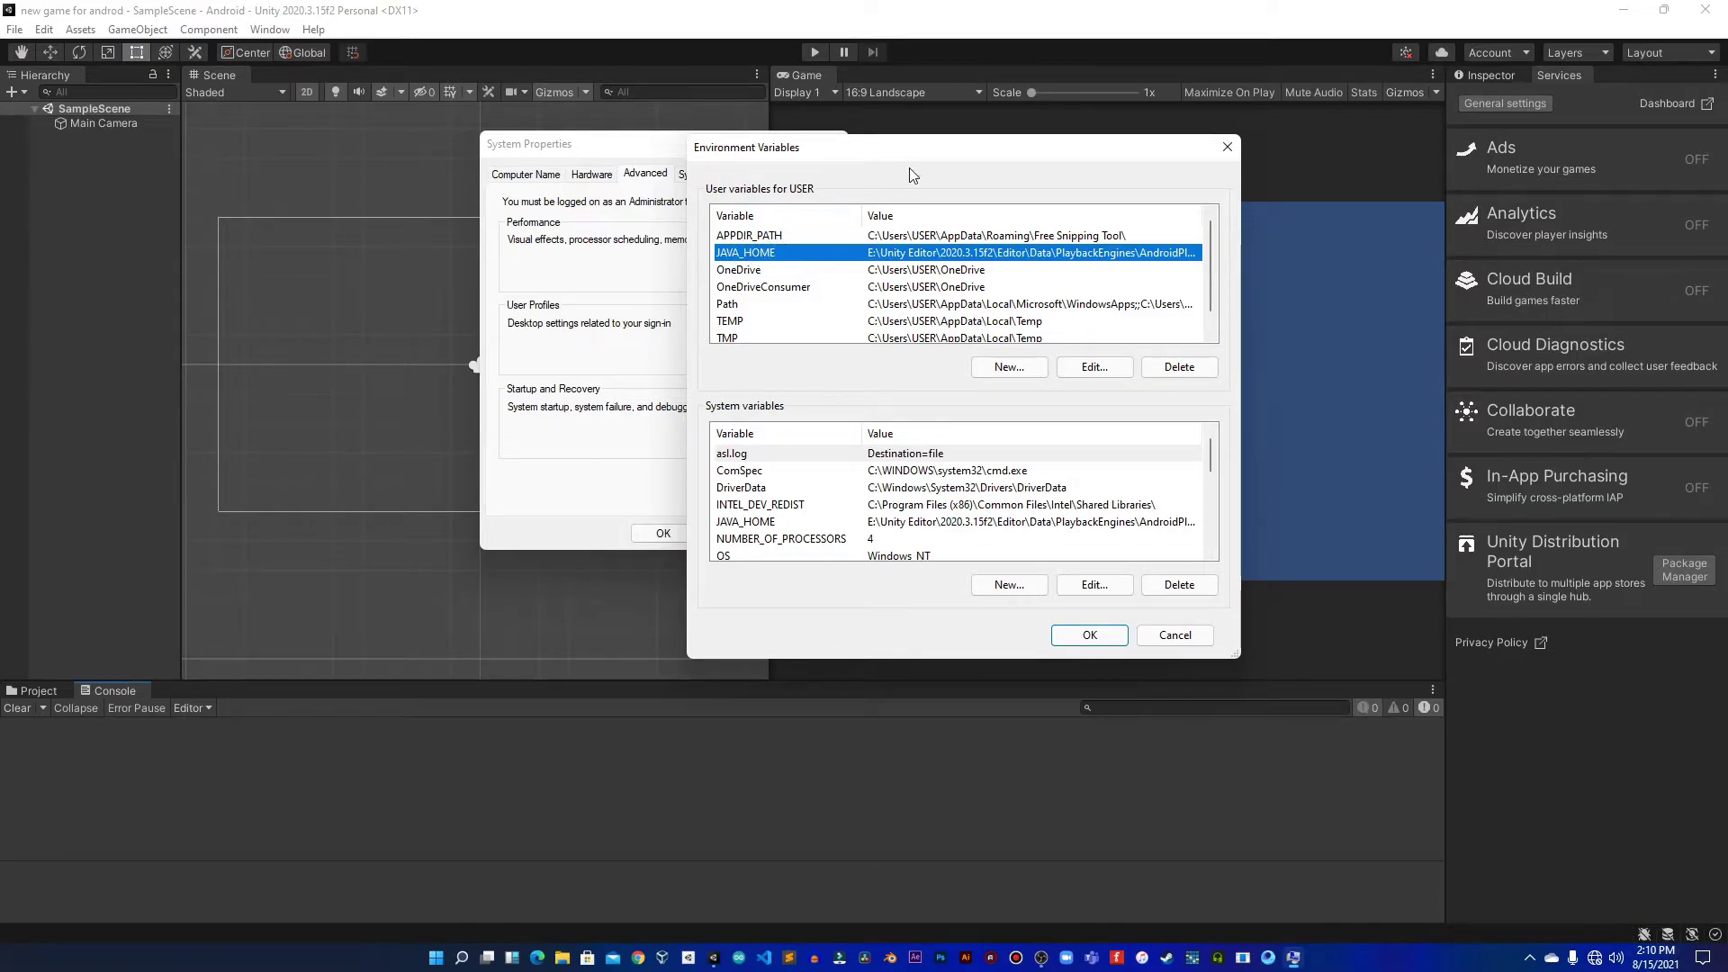
pyautogui.moveTo(927, 151); pyautogui.dragTo(895, 105)
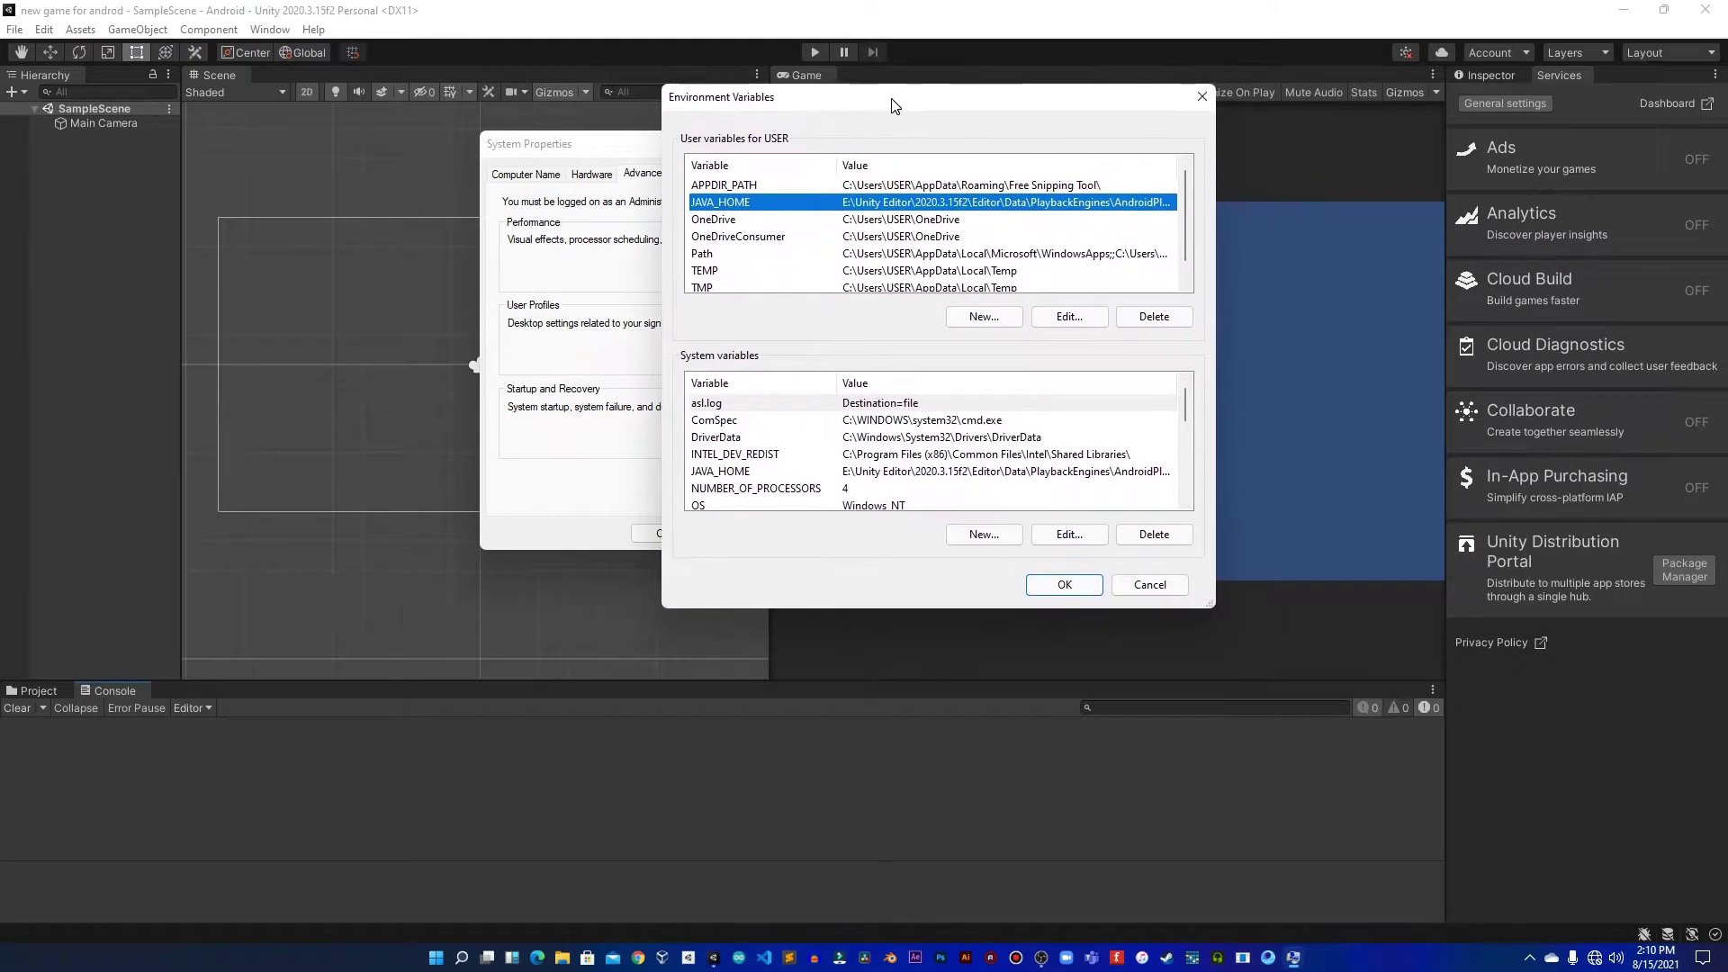
pyautogui.click(976, 321)
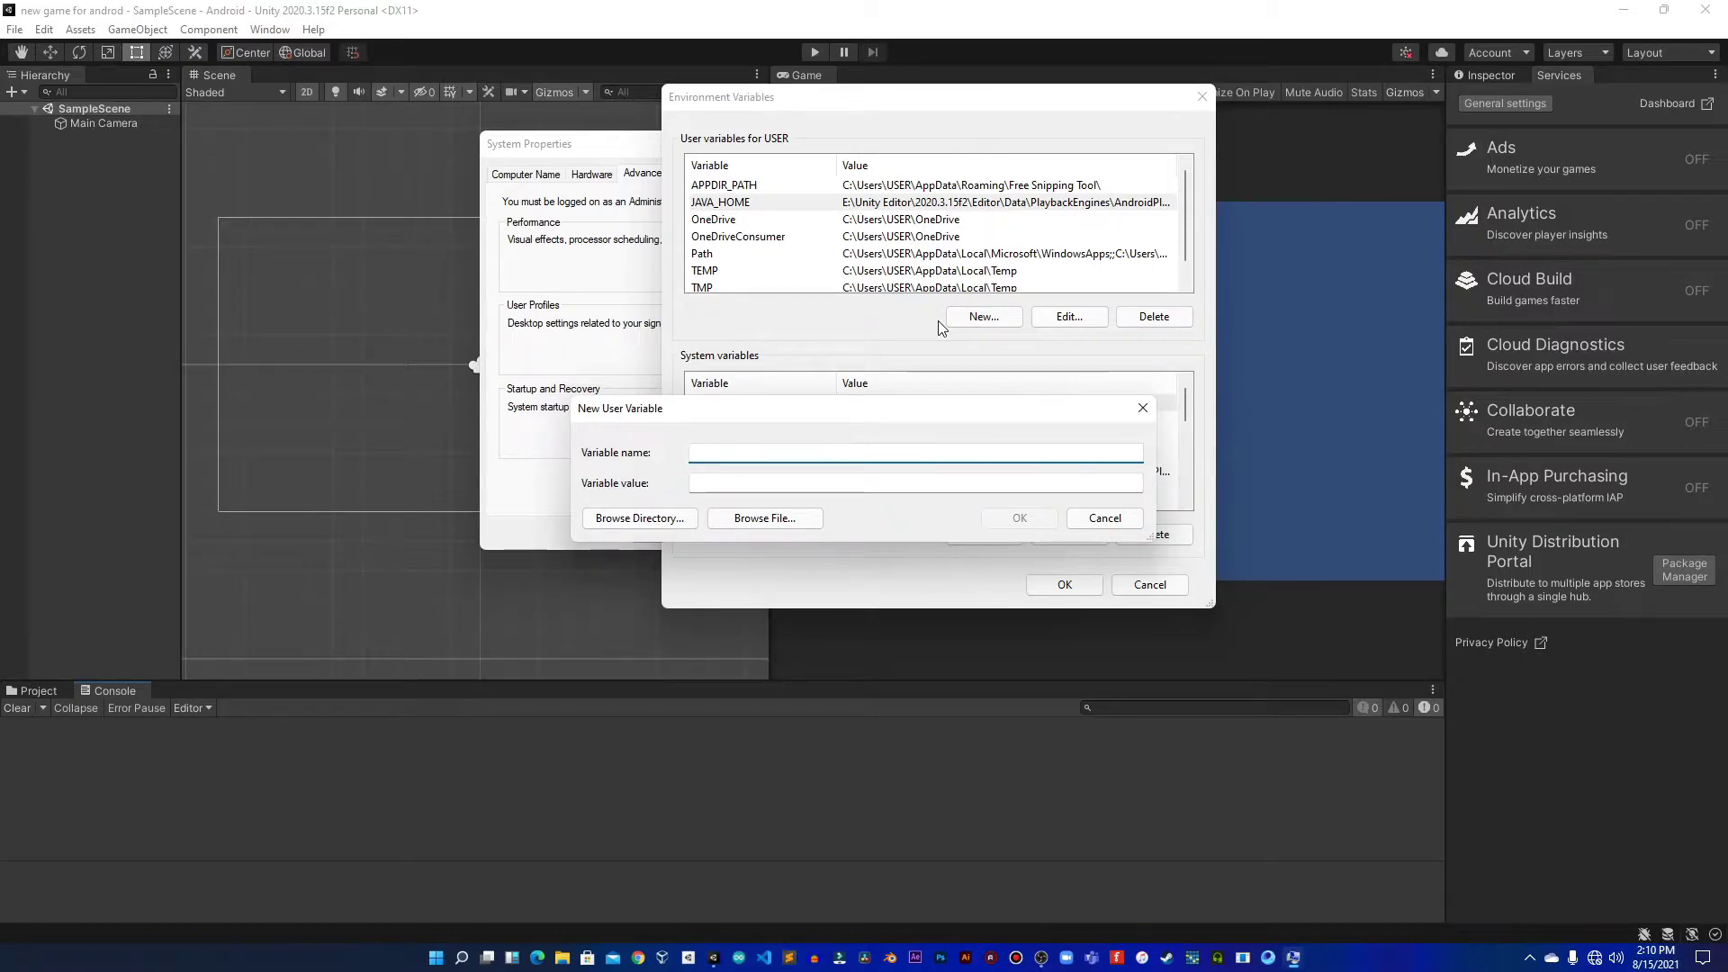
pyautogui.write('JAVA_HOME')
pyautogui.click(772, 483)
pyautogui.write('E:\\Unity Editor\\2020.3.15f2\\Editor\\Data\\PlaybackEngines\\AndroidPlayer\\OpenJDK')
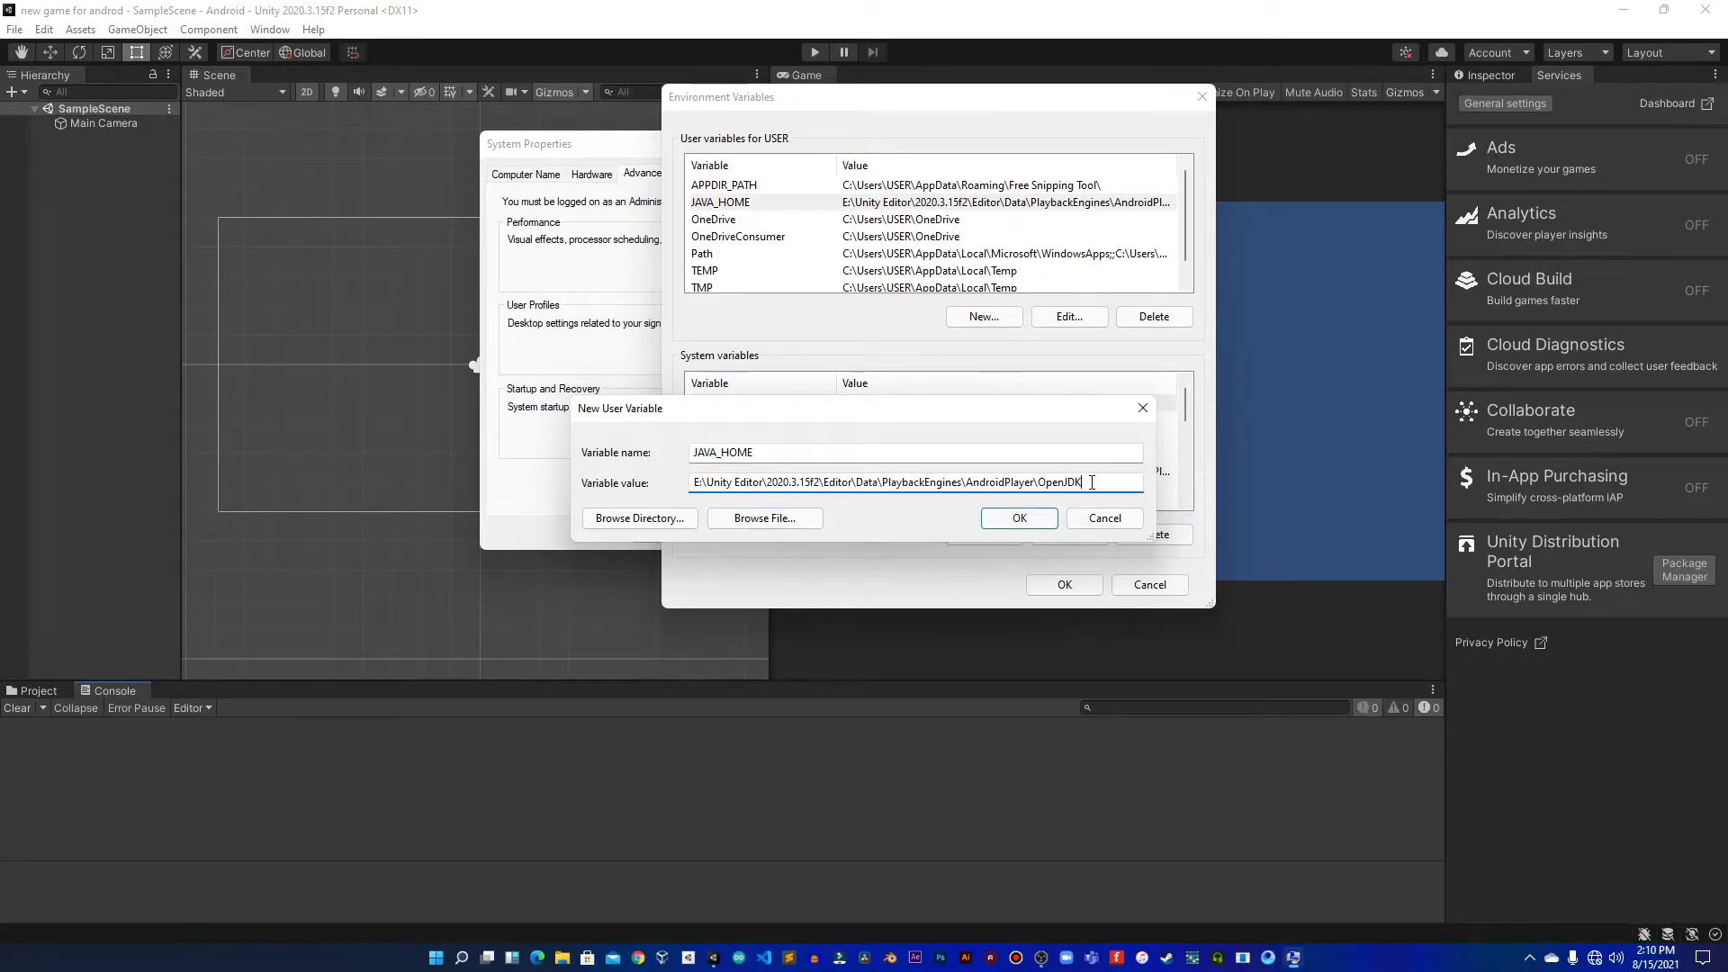
pyautogui.moveTo(1089, 481); pyautogui.dragTo(618, 470)
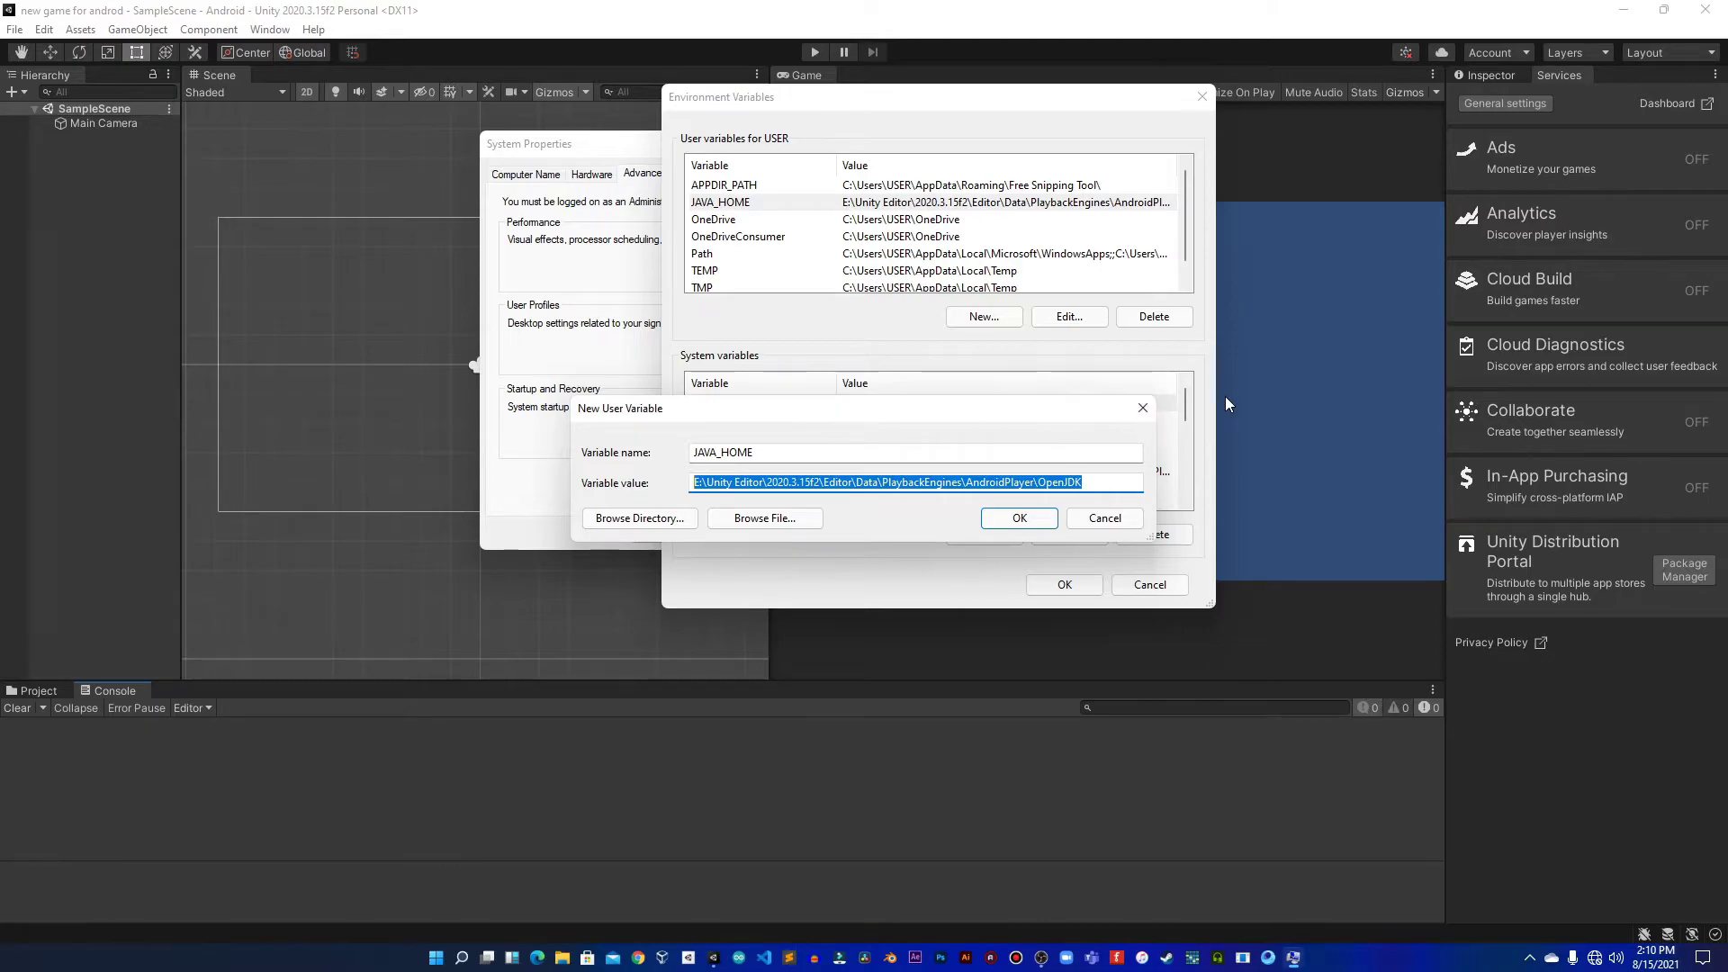
pyautogui.click(1142, 410)
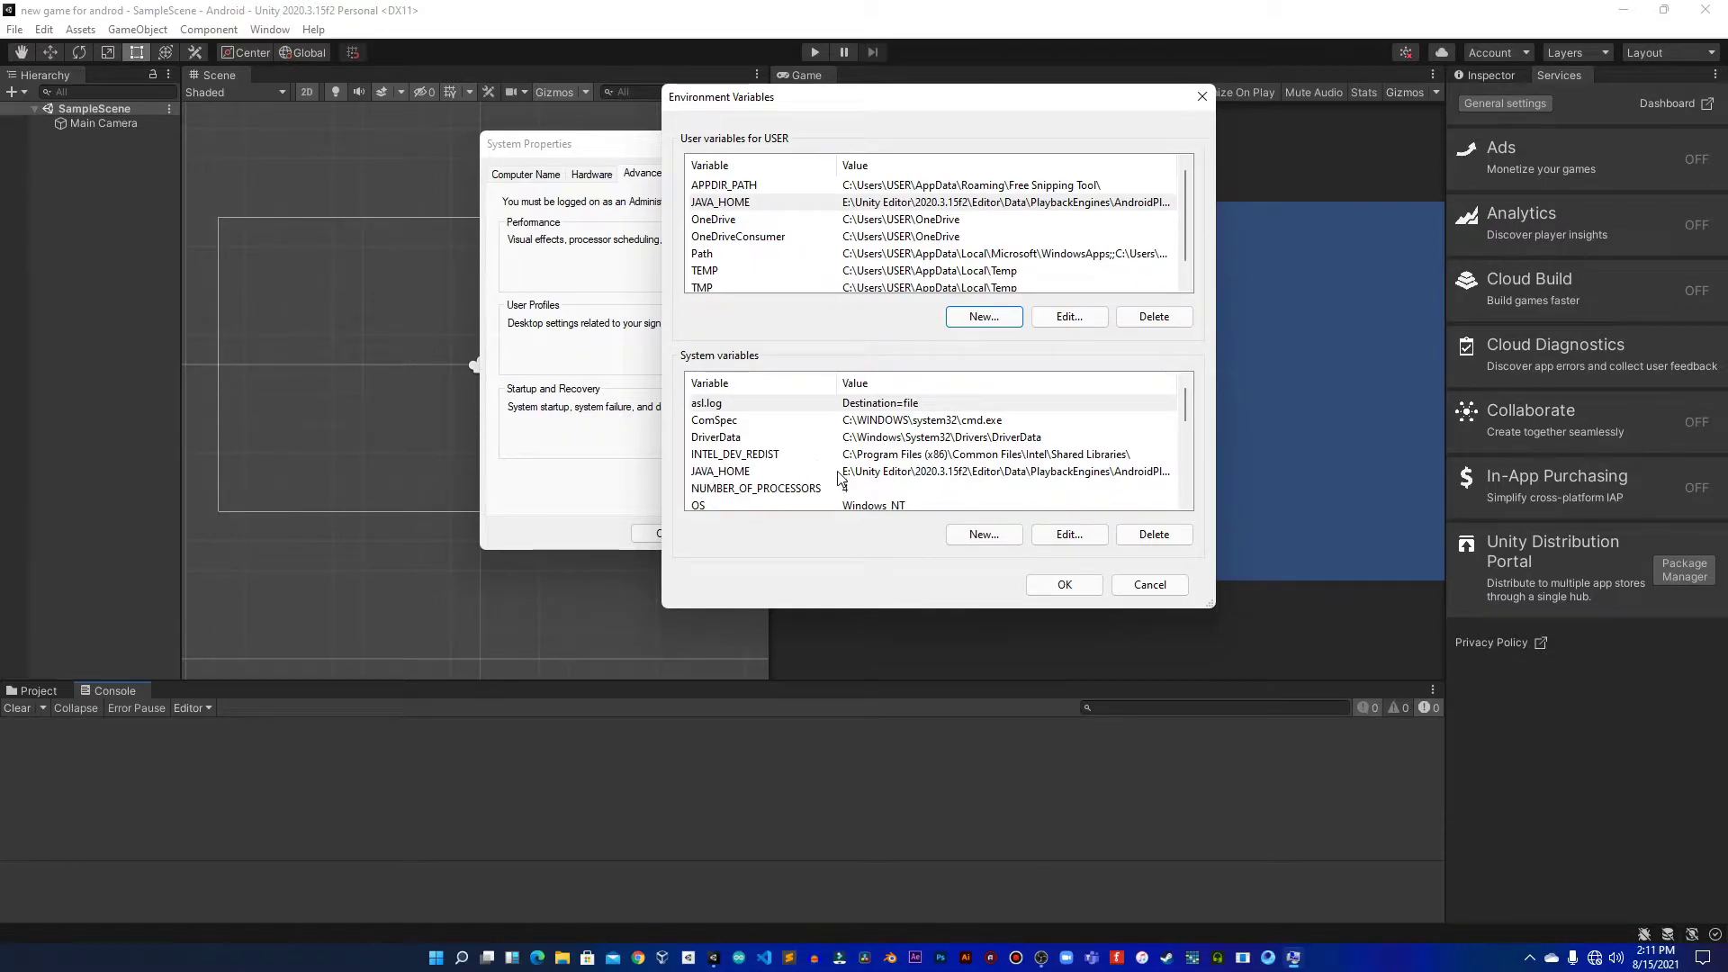
# - Accept the environment variable changes and open Unity's Preferences
pyautogui.click(1066, 587)
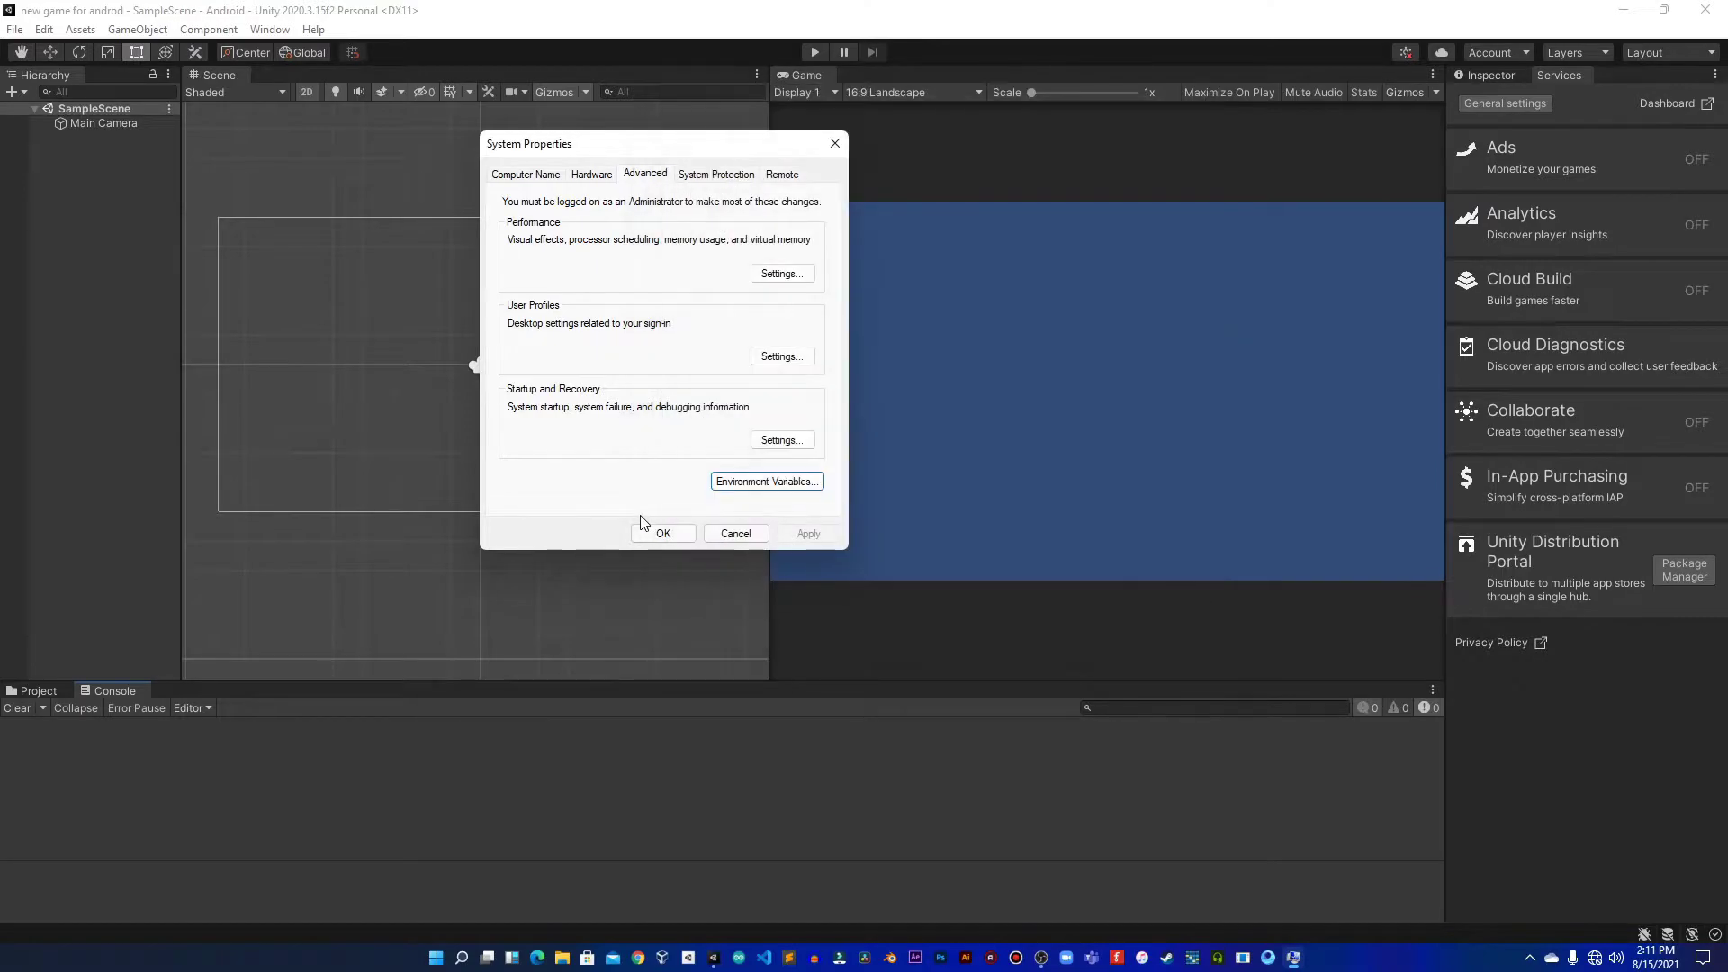
pyautogui.click(663, 535)
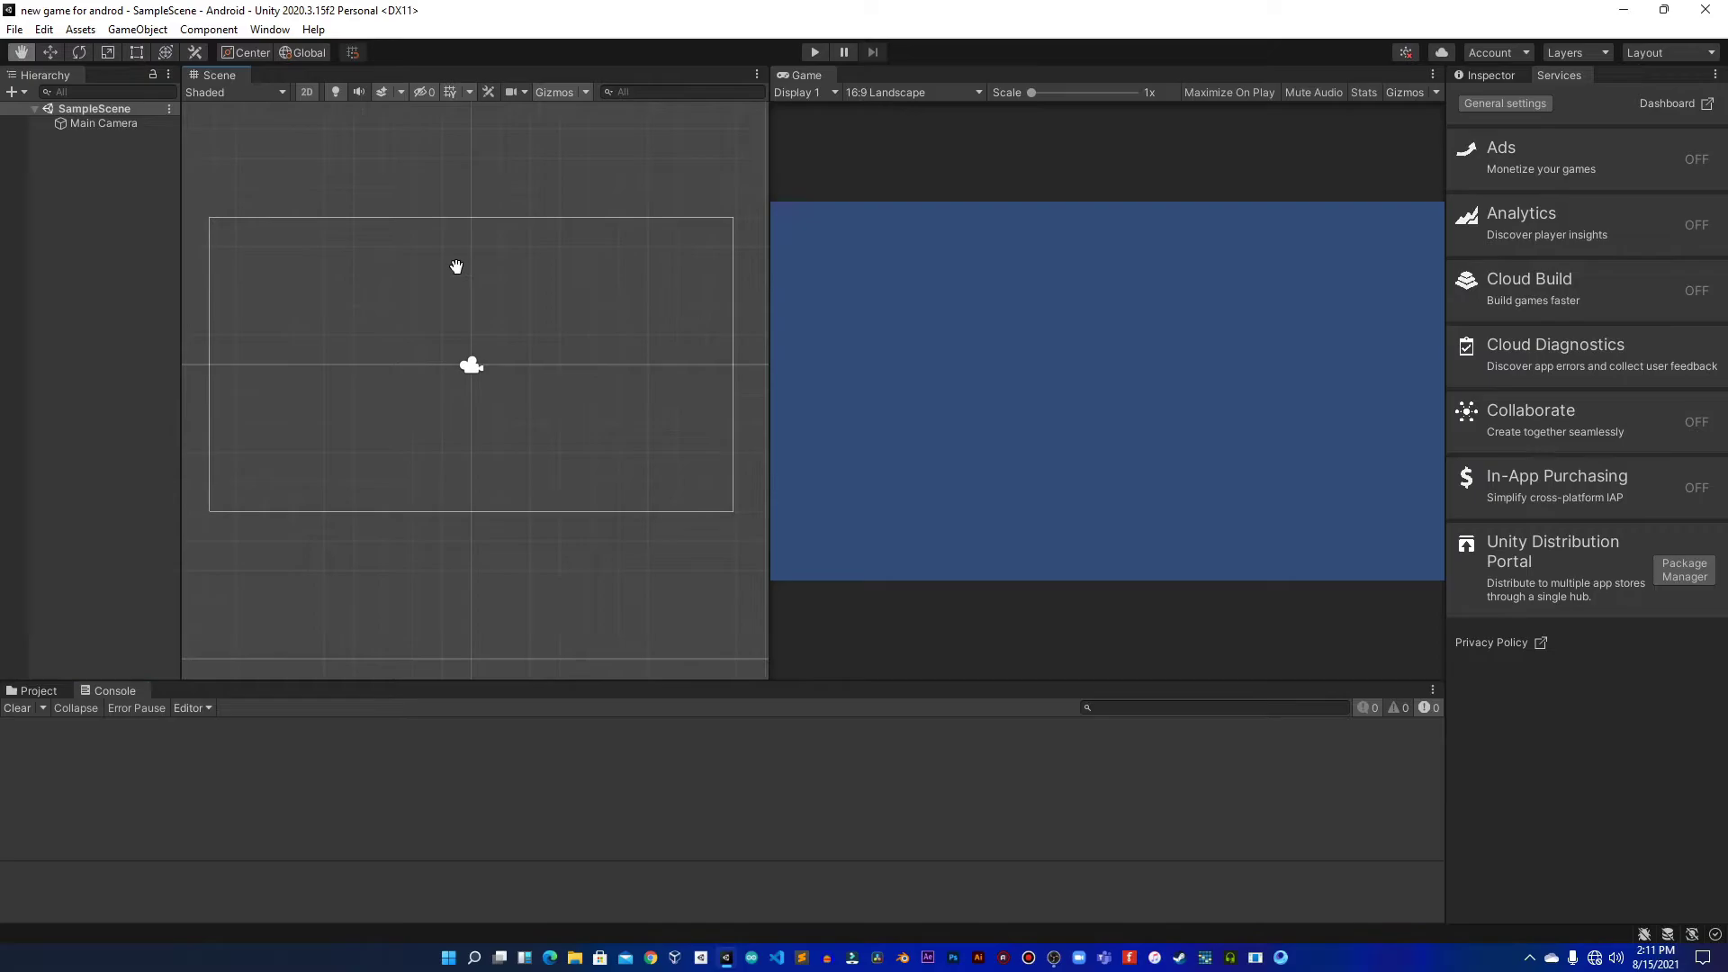
pyautogui.scroll(1, 464, 274)
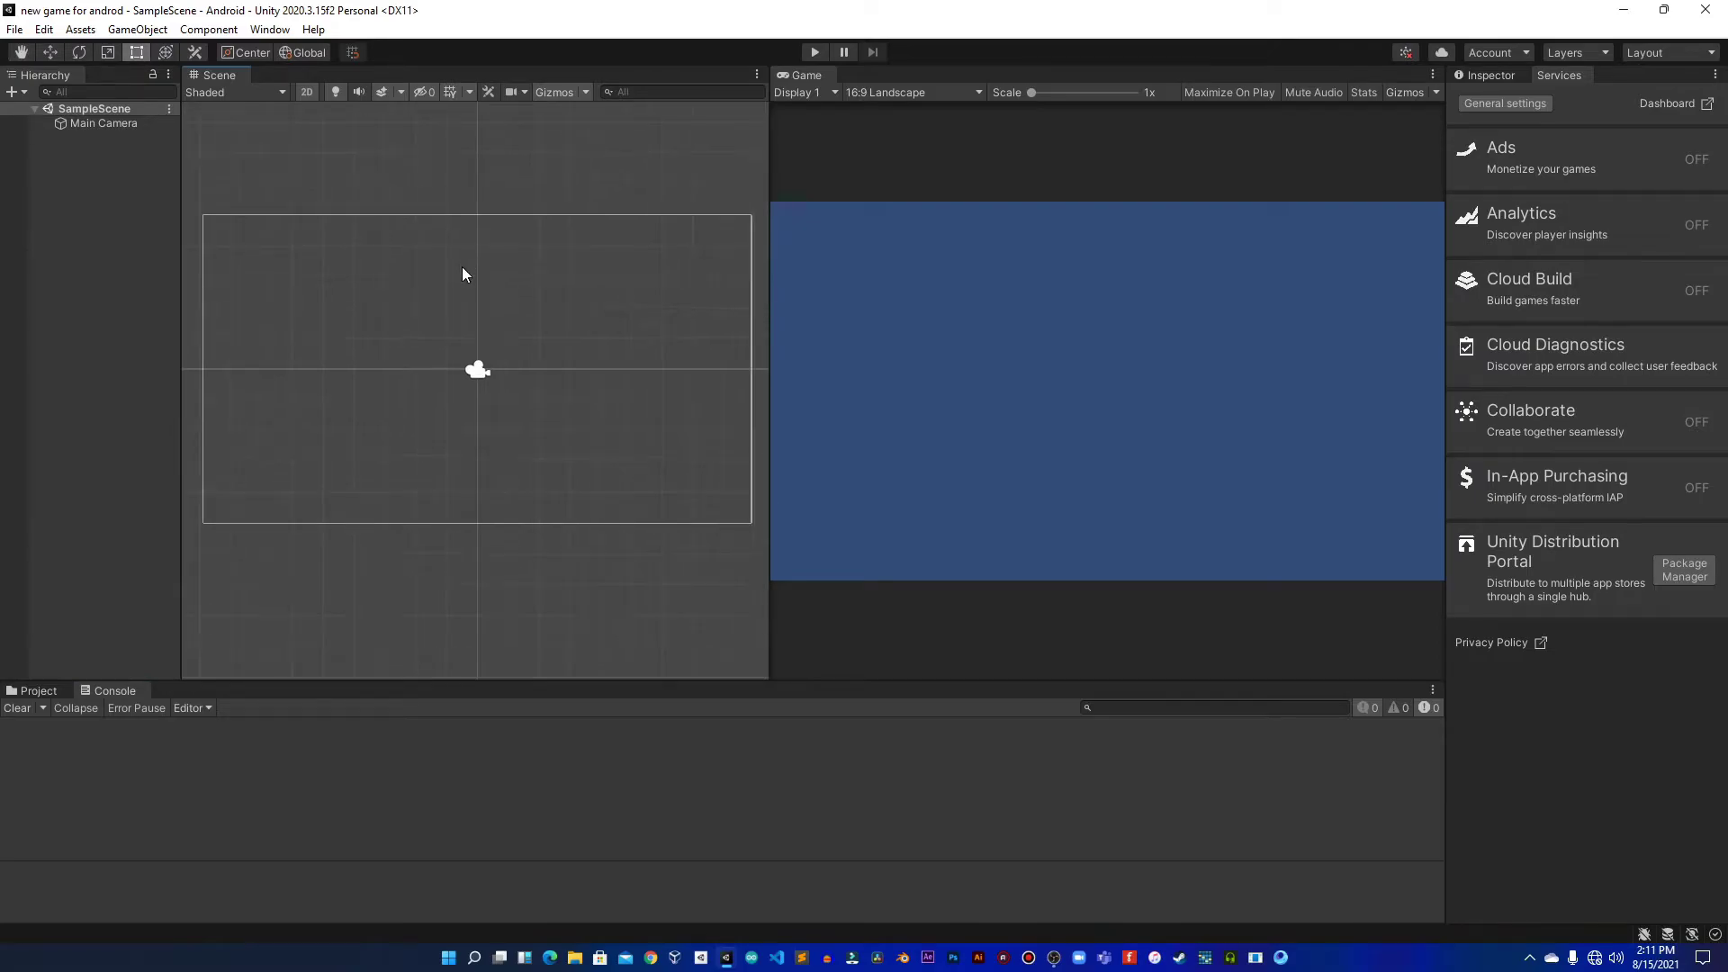
pyautogui.click(43, 29)
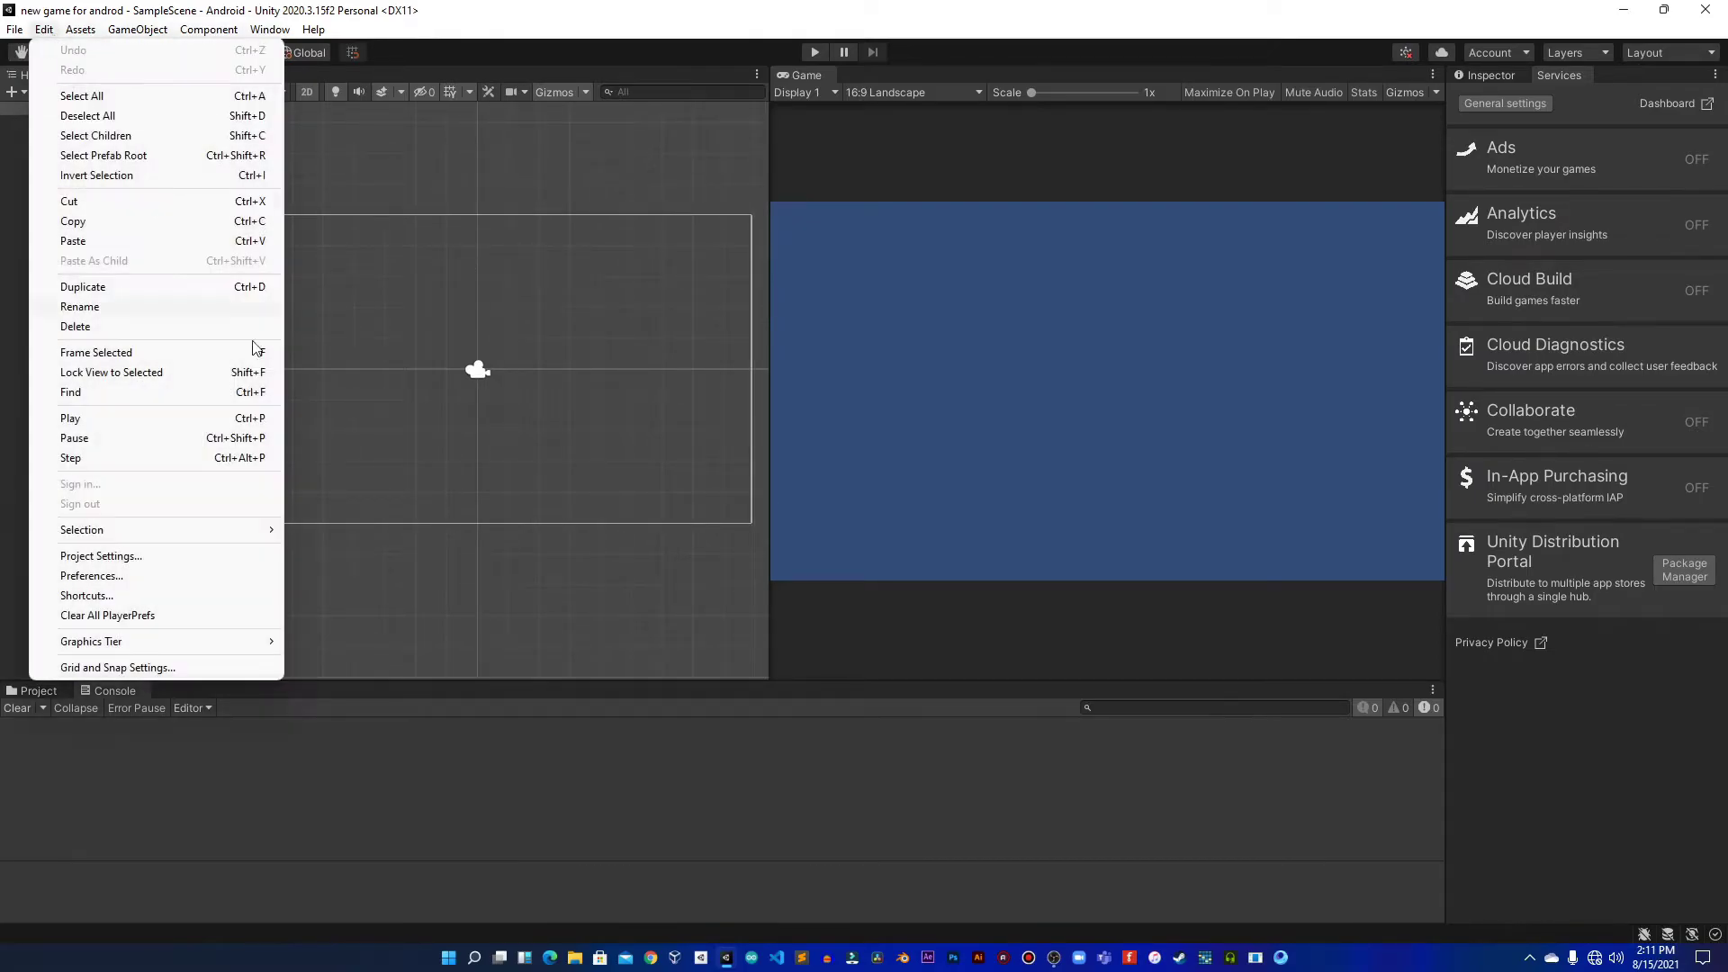
pyautogui.click(93, 583)
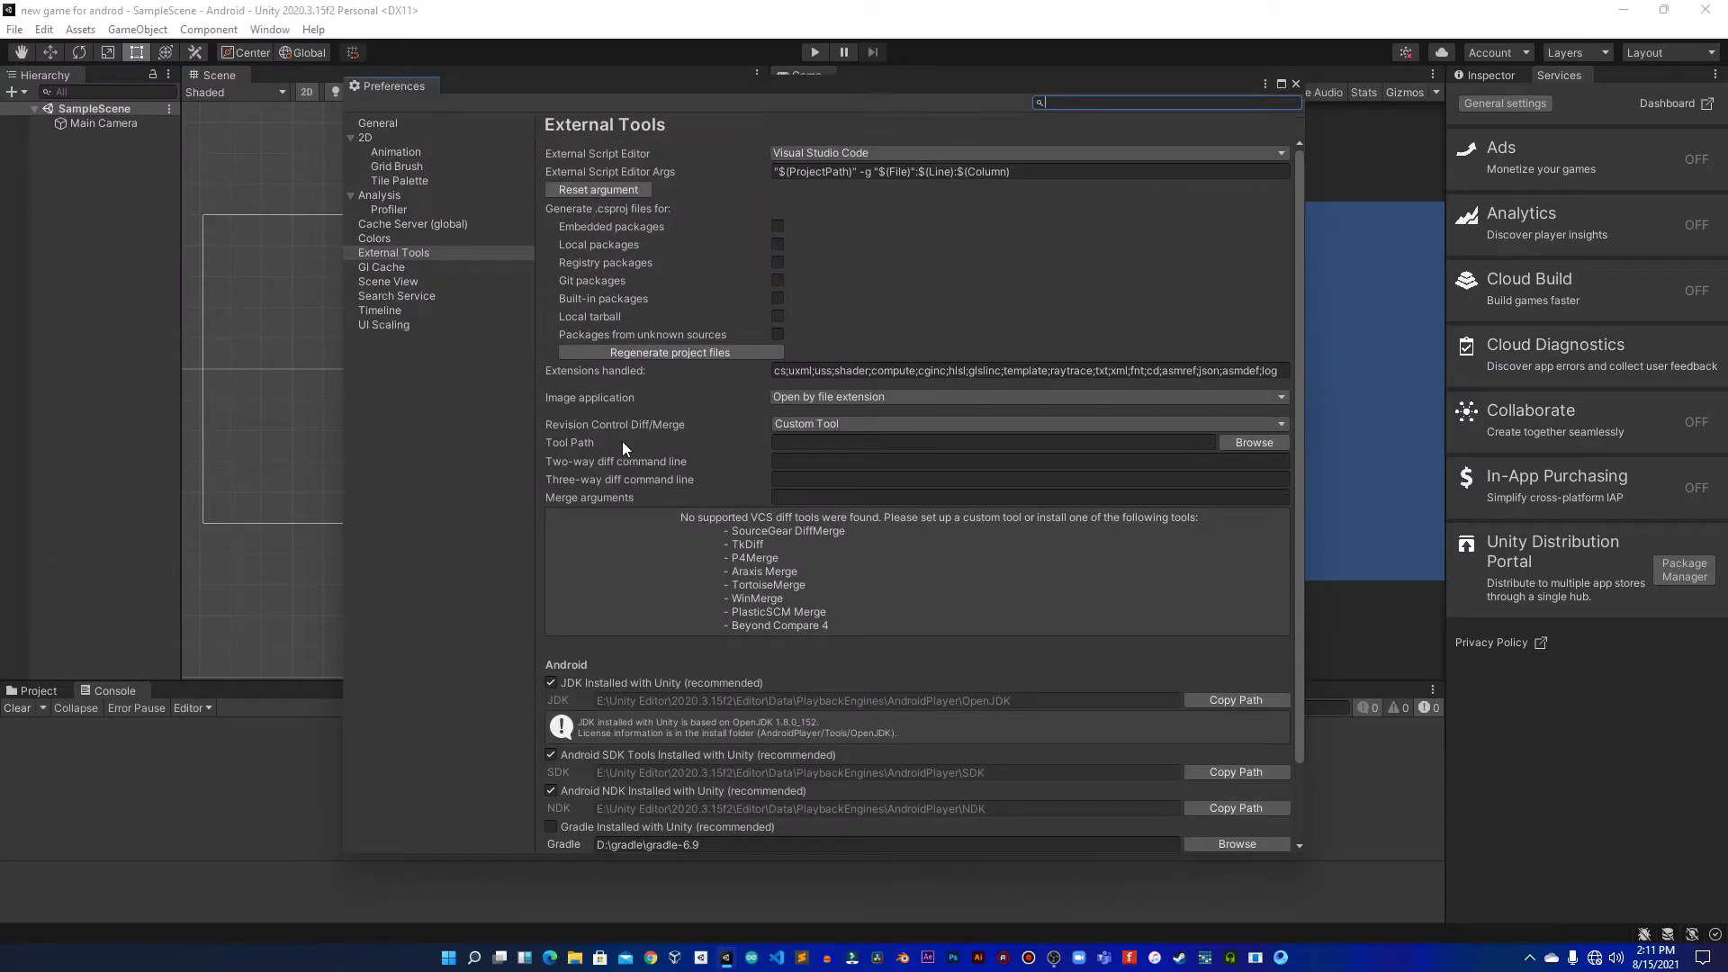
# - Toggle Gradle Installed with Unity on and back off, keeping the custom D:\gradle\gradle-6.9 path
pyautogui.scroll(-3, 623, 441)
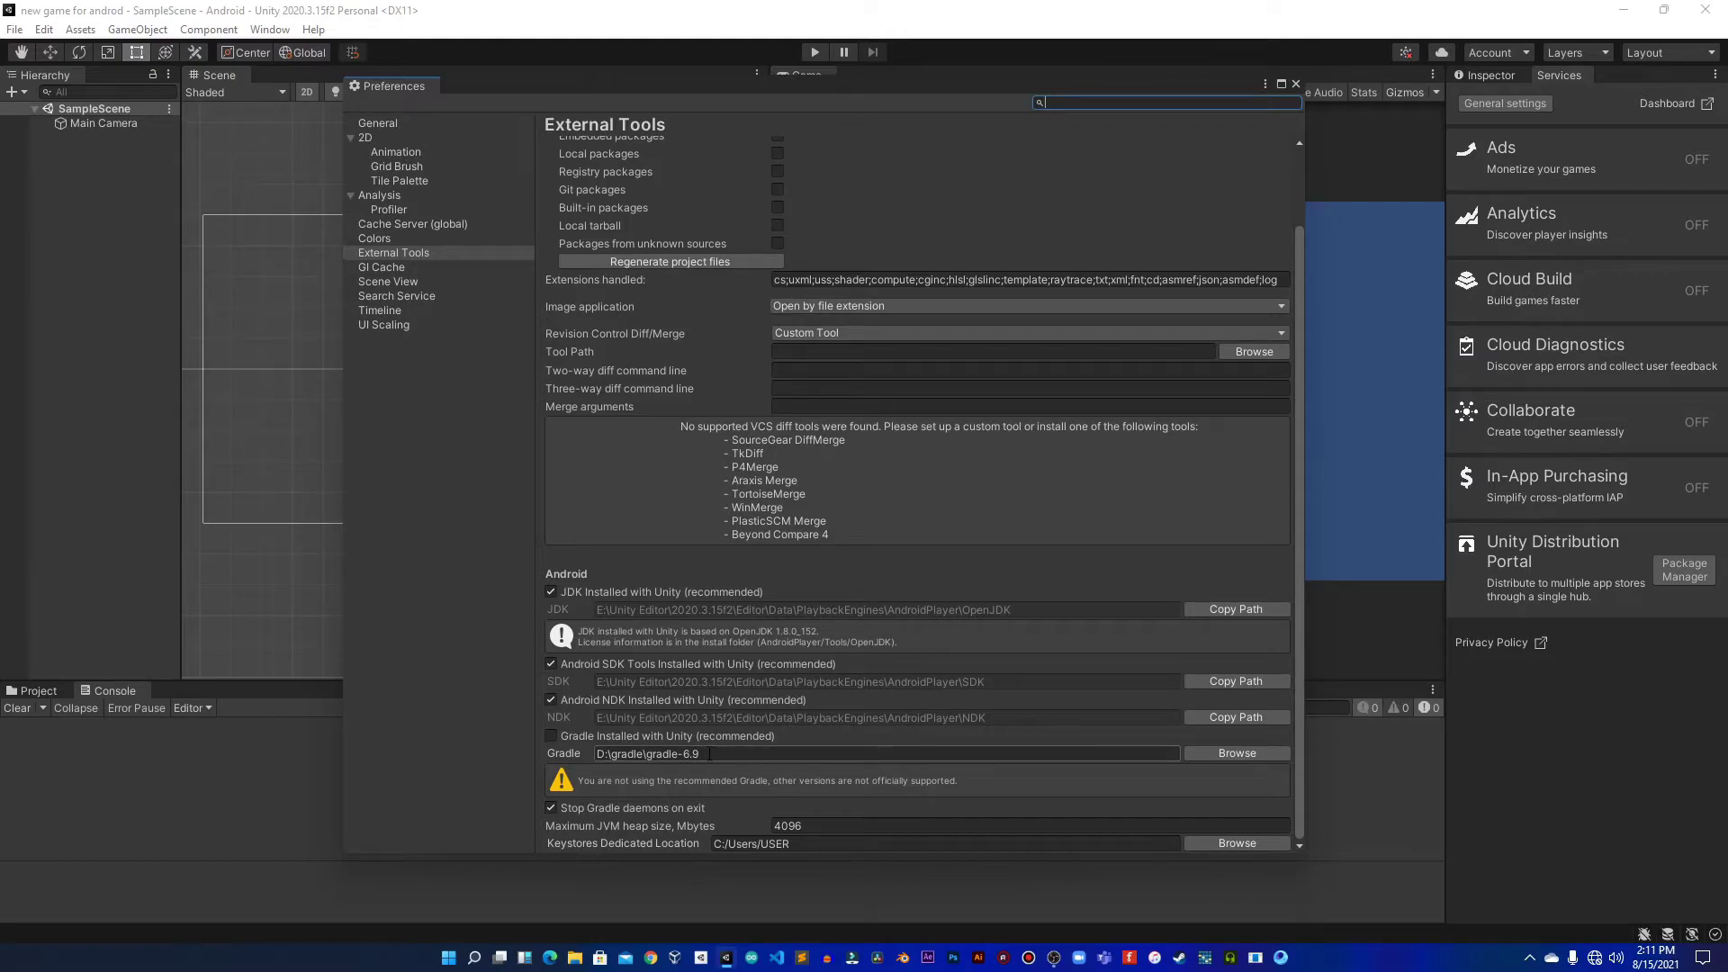
pyautogui.click(727, 752)
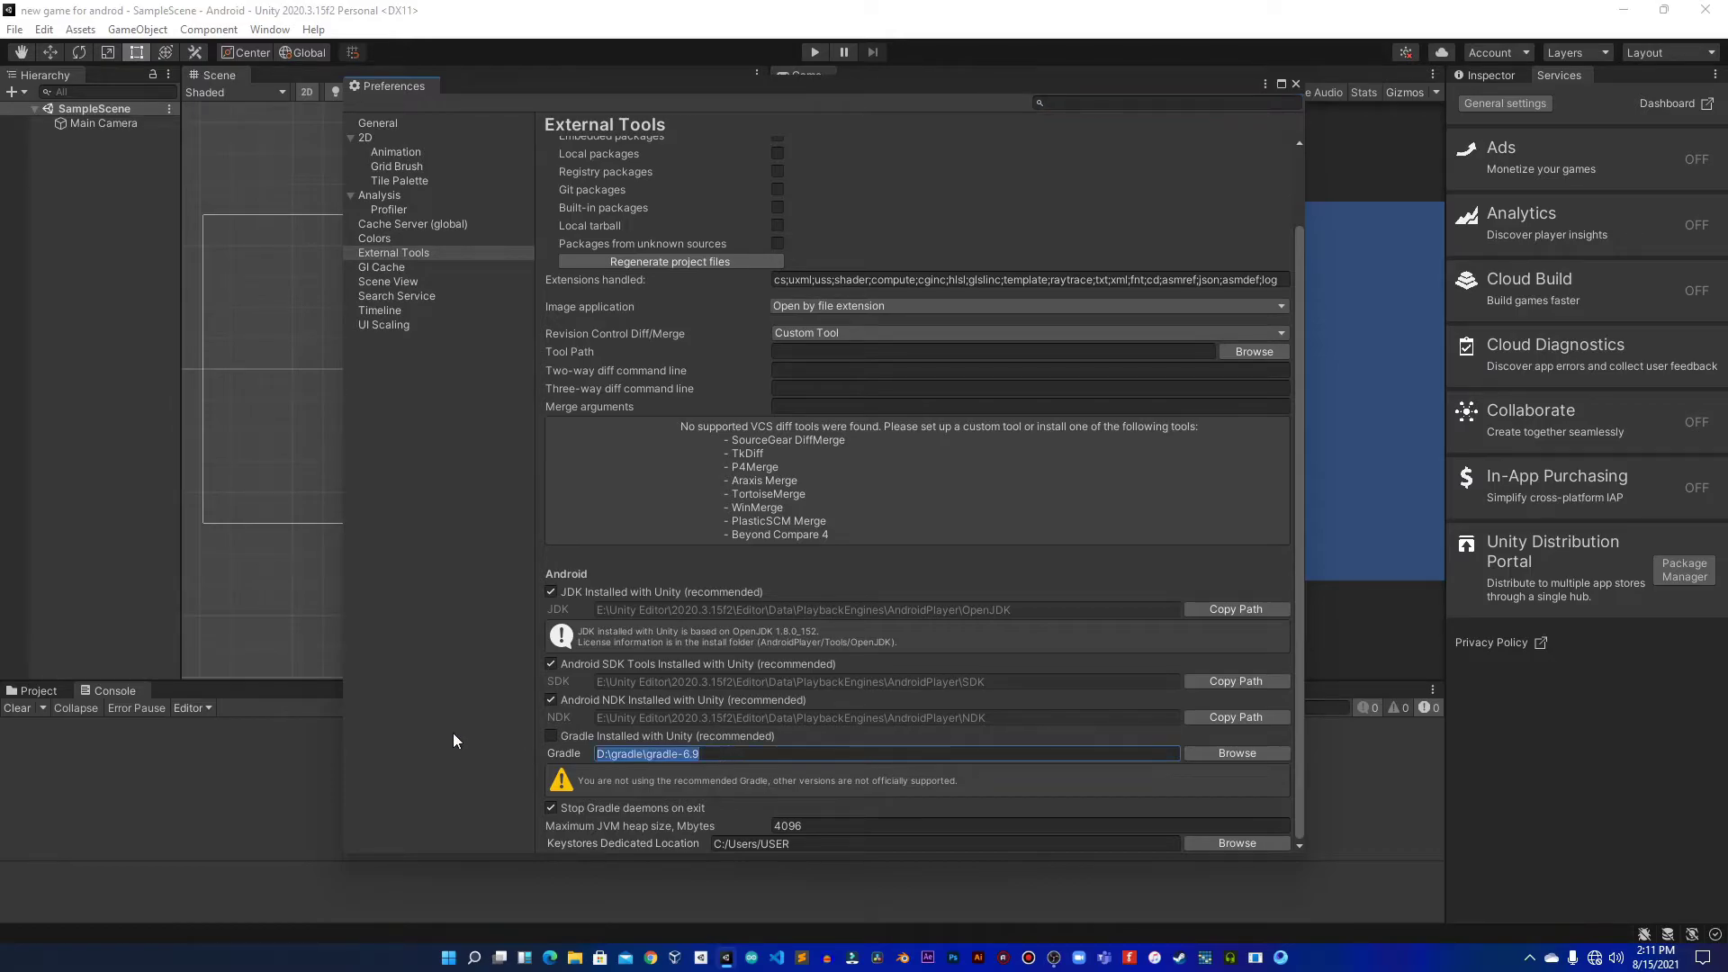
pyautogui.hotkey('shift', 'Tab')
pyautogui.press('space')
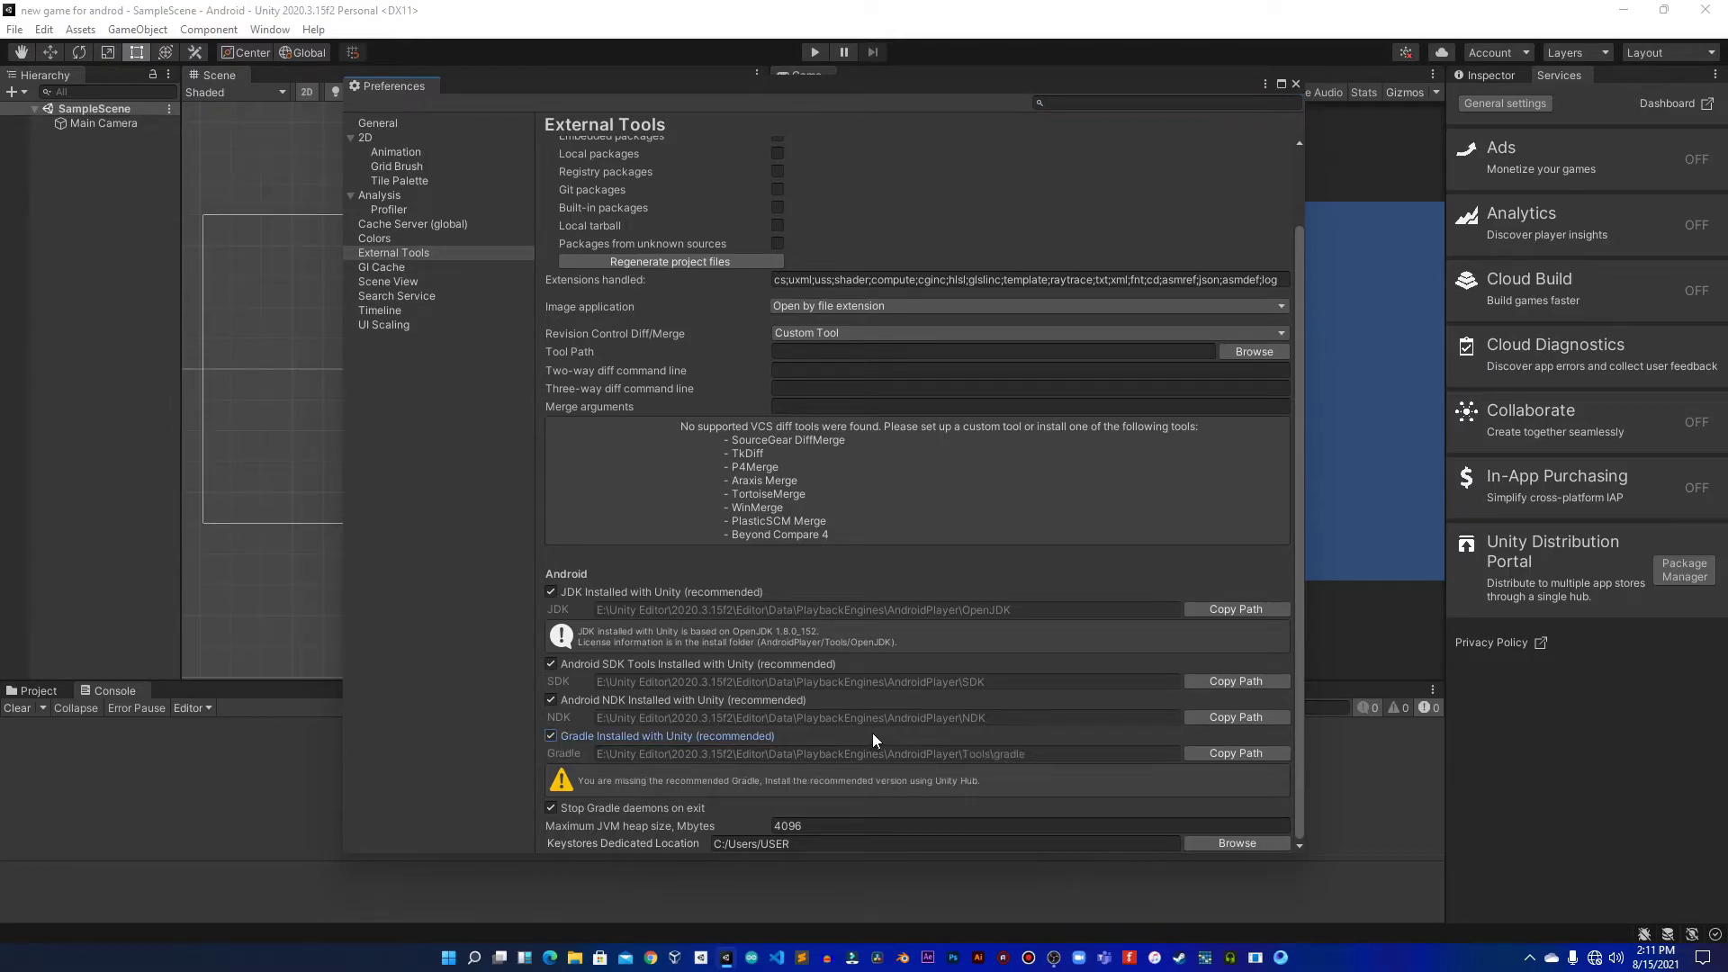
pyautogui.click(553, 736)
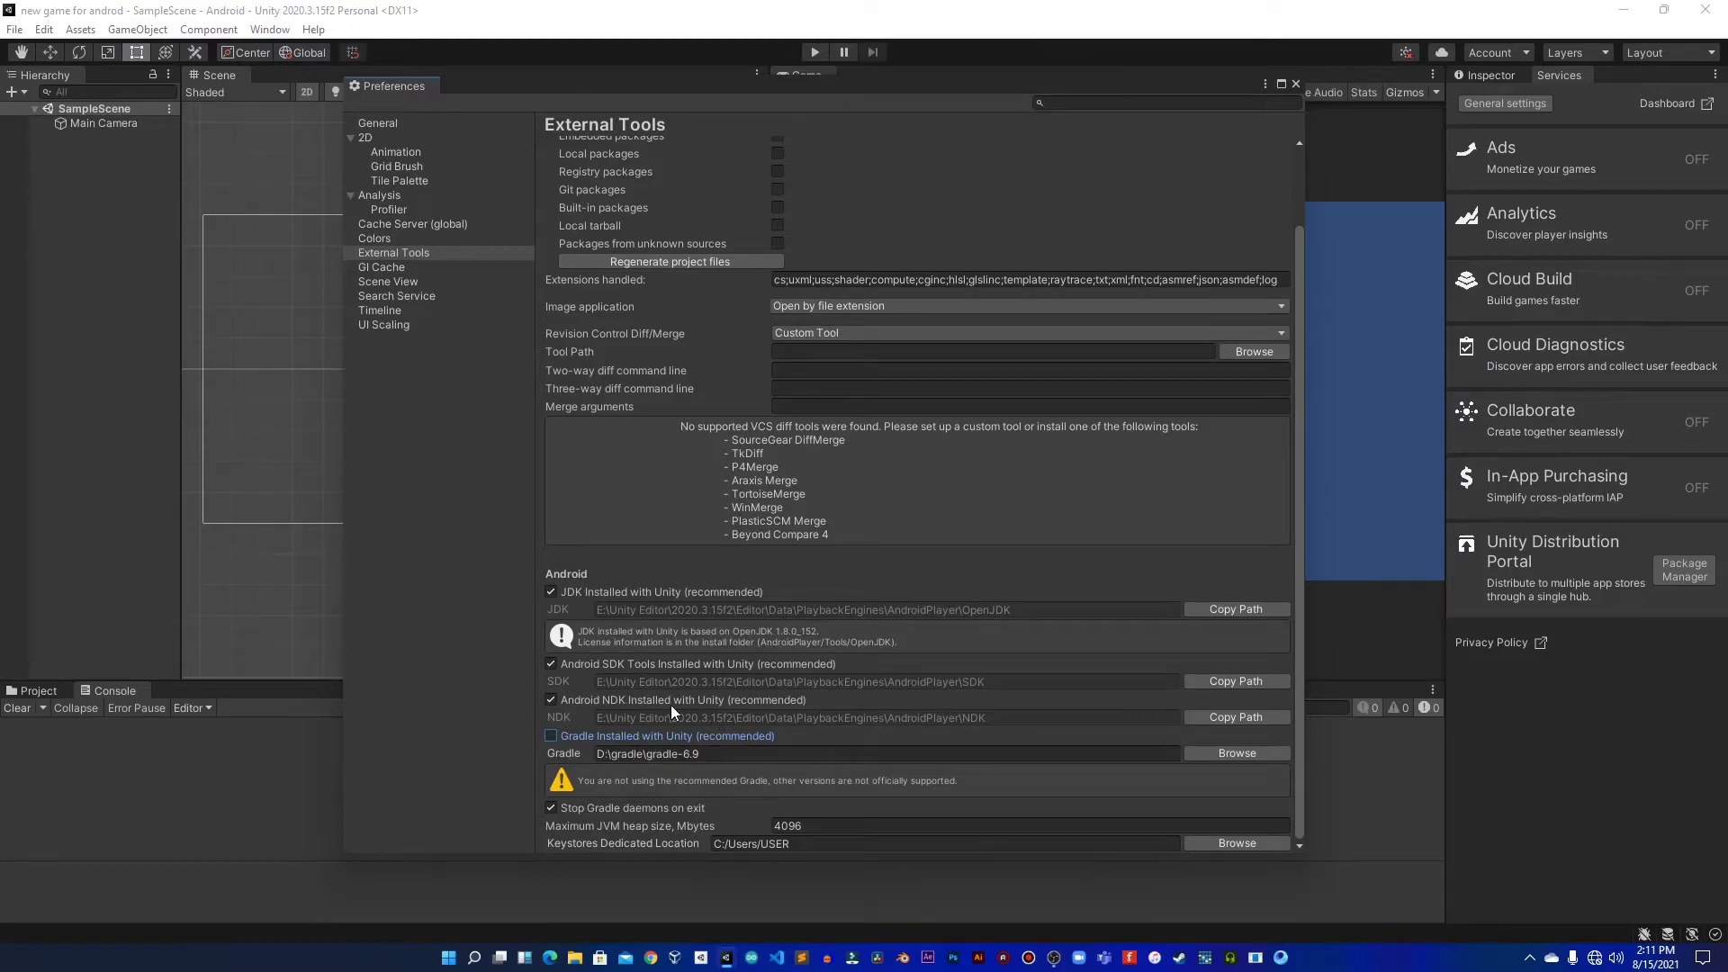
pyautogui.scroll(3, 877, 621)
pyautogui.scroll(-3, 887, 630)
pyautogui.scroll(3, 810, 630)
pyautogui.scroll(-3, 752, 540)
# - Close Preferences, open Build Settings with Android as the target, and bring up Unity Hub
pyautogui.click(1296, 84)
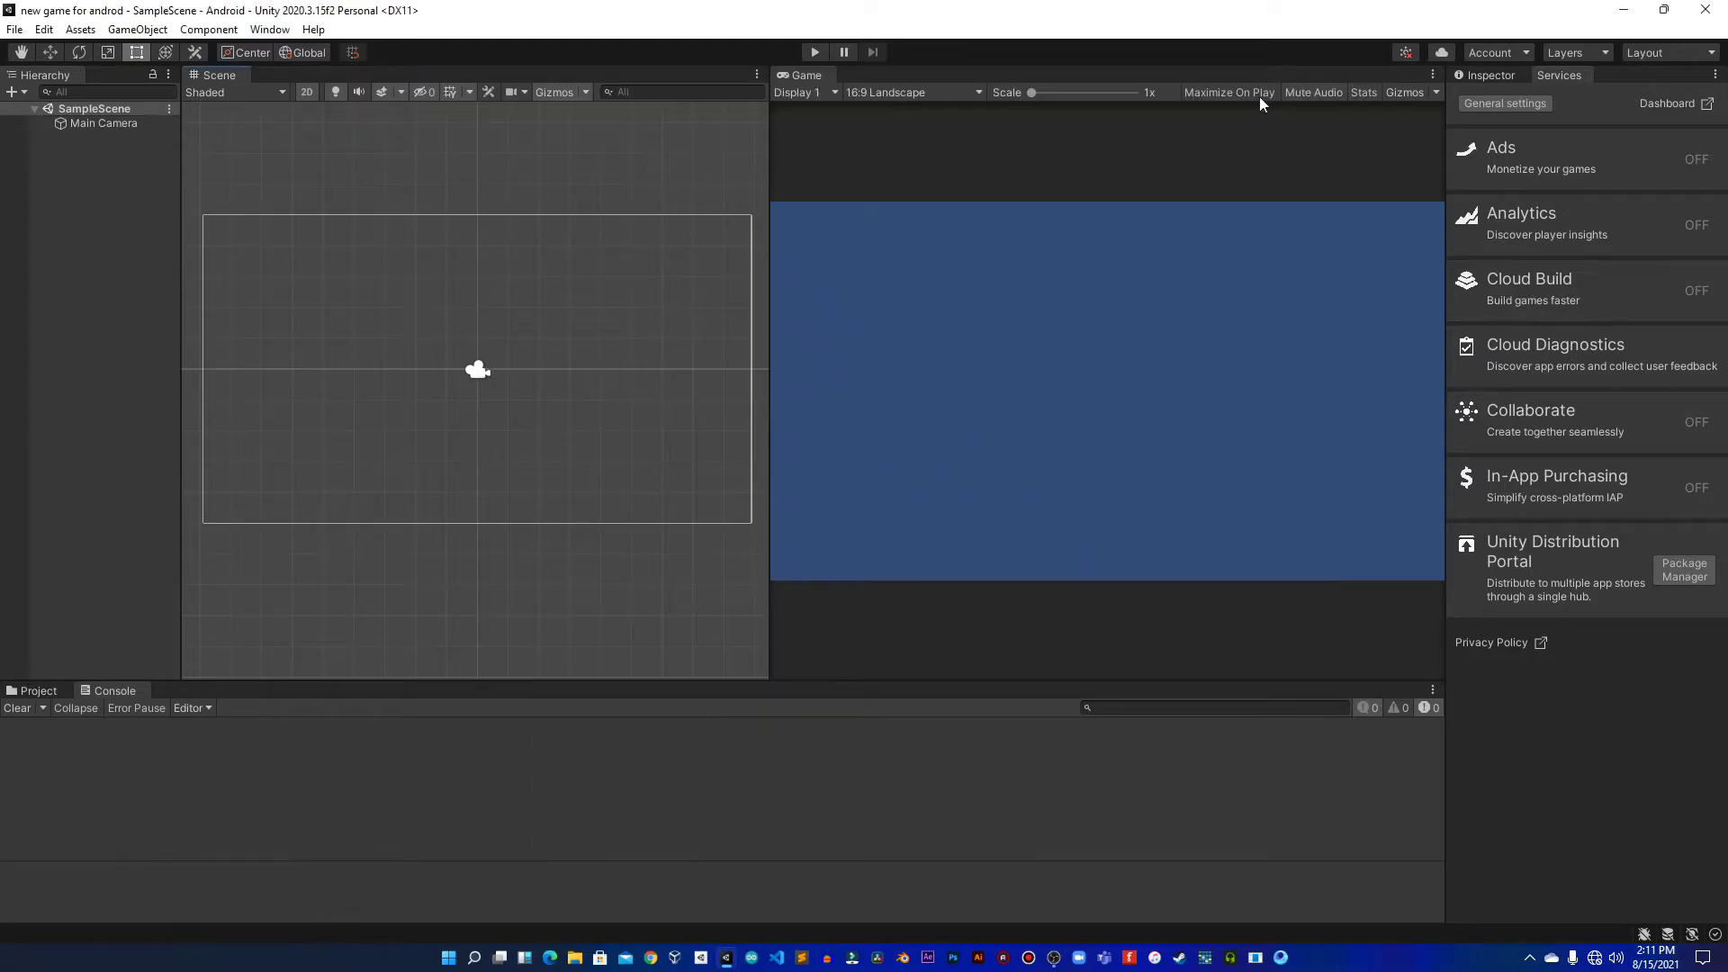
pyautogui.click(14, 694)
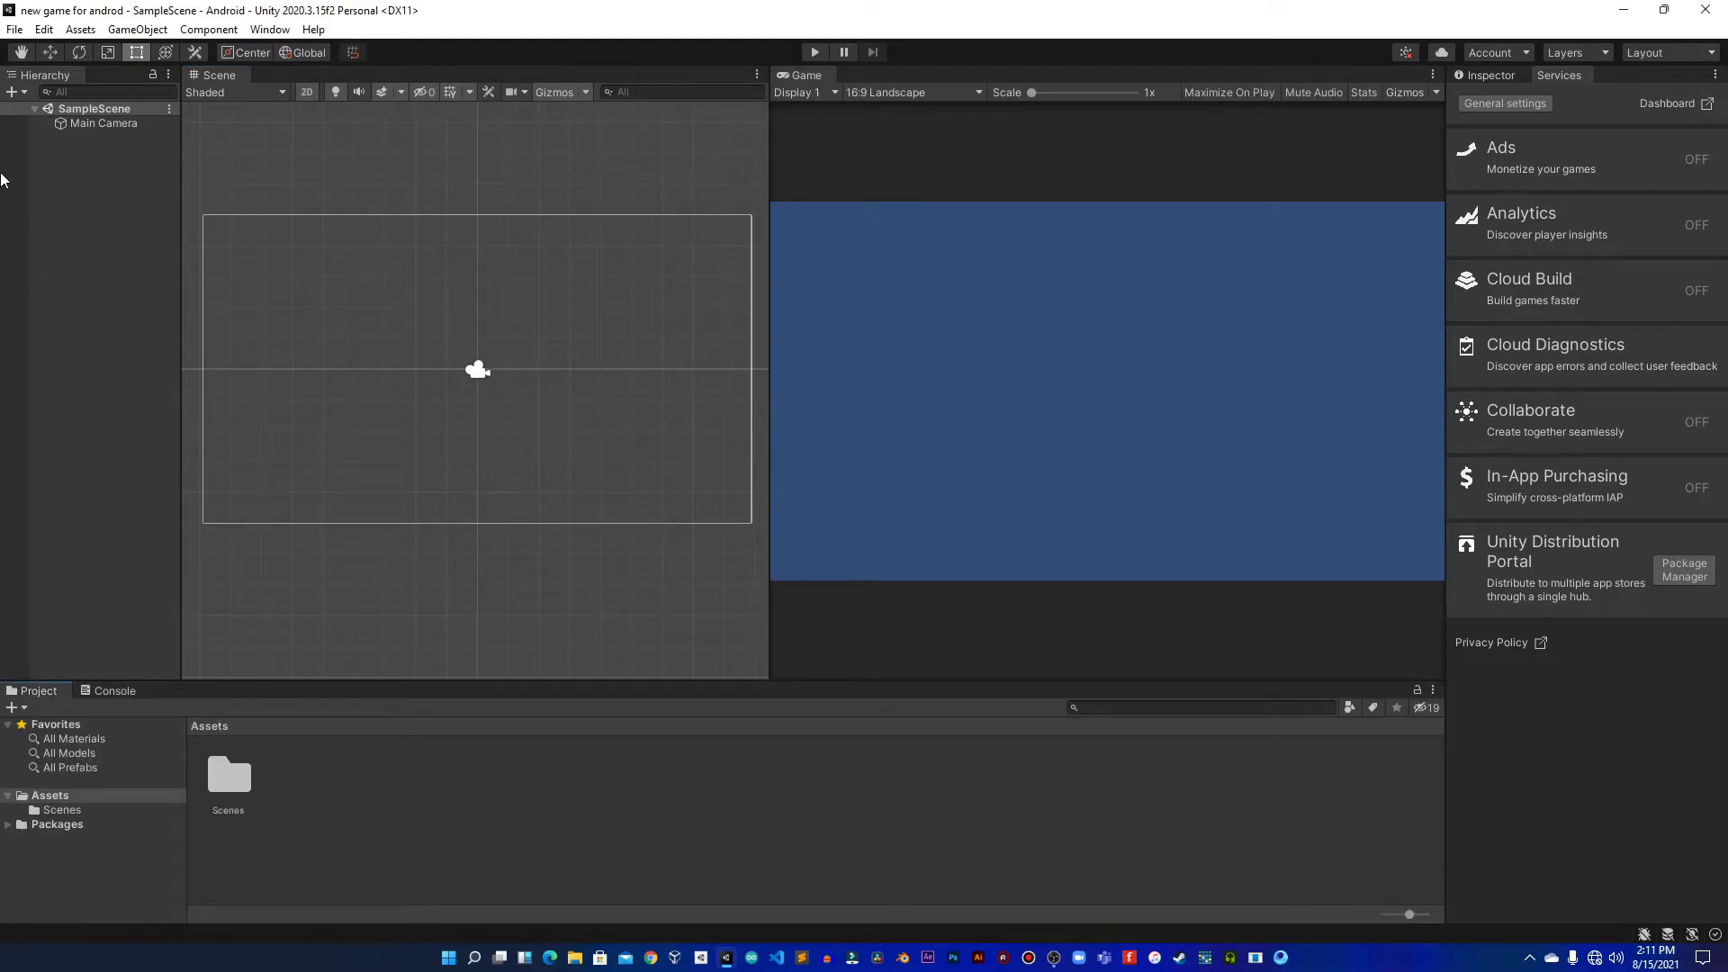
pyautogui.click(16, 32)
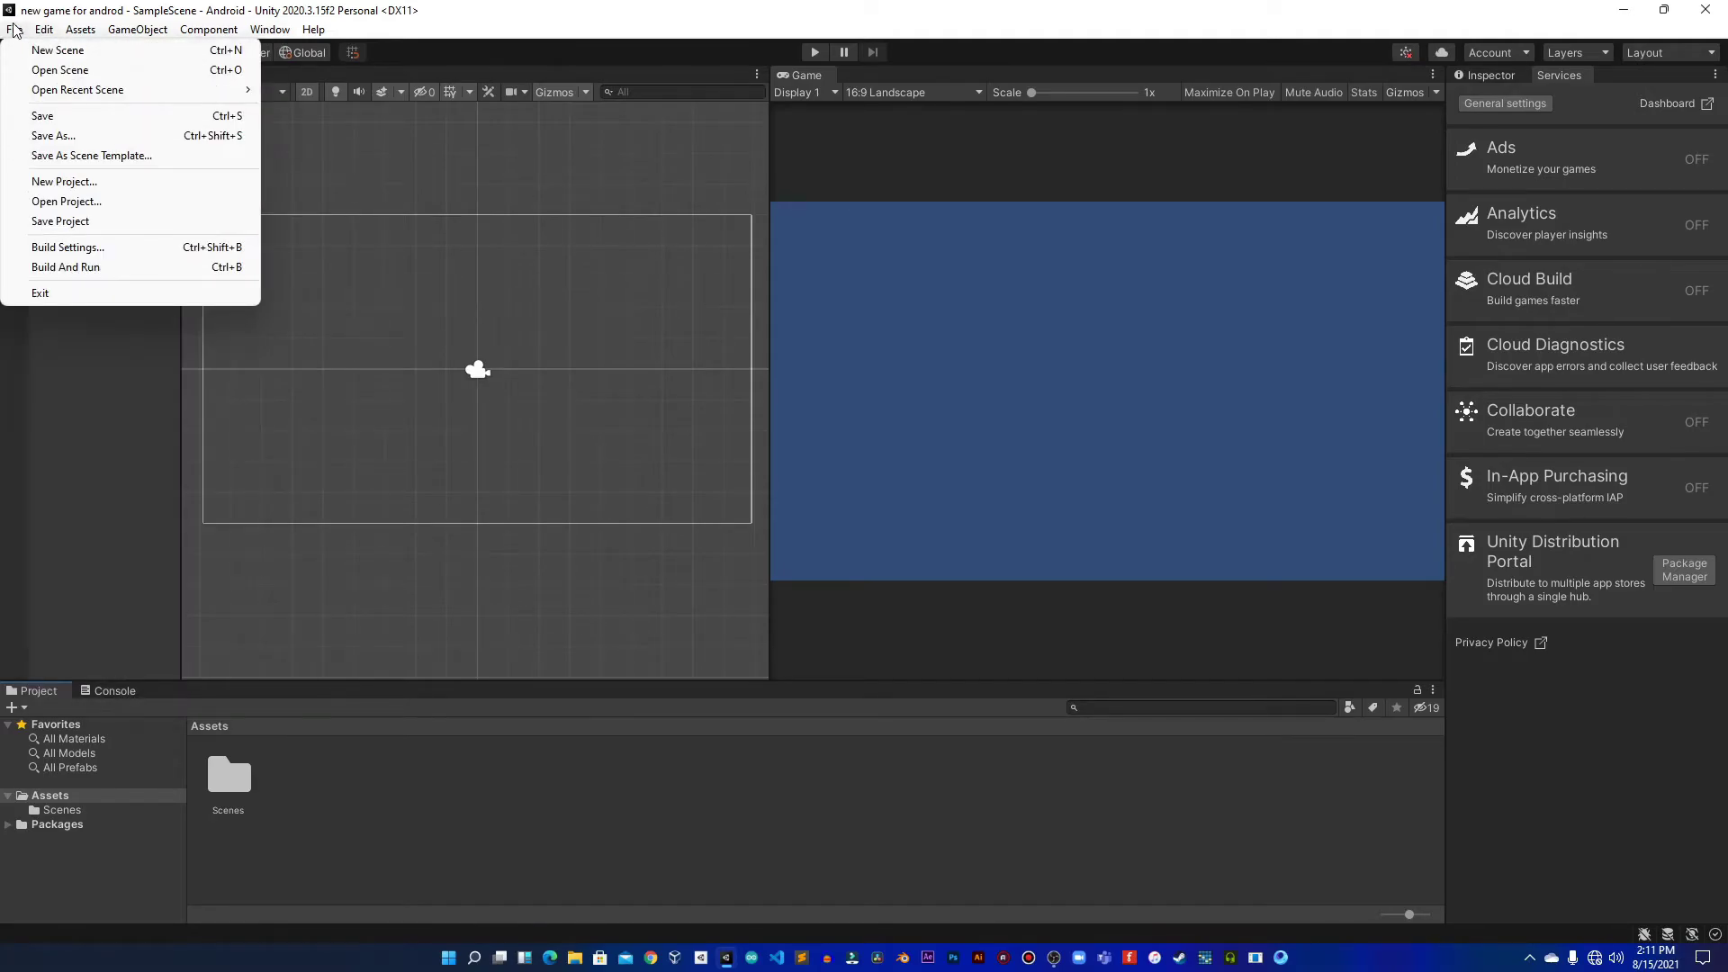
pyautogui.click(52, 252)
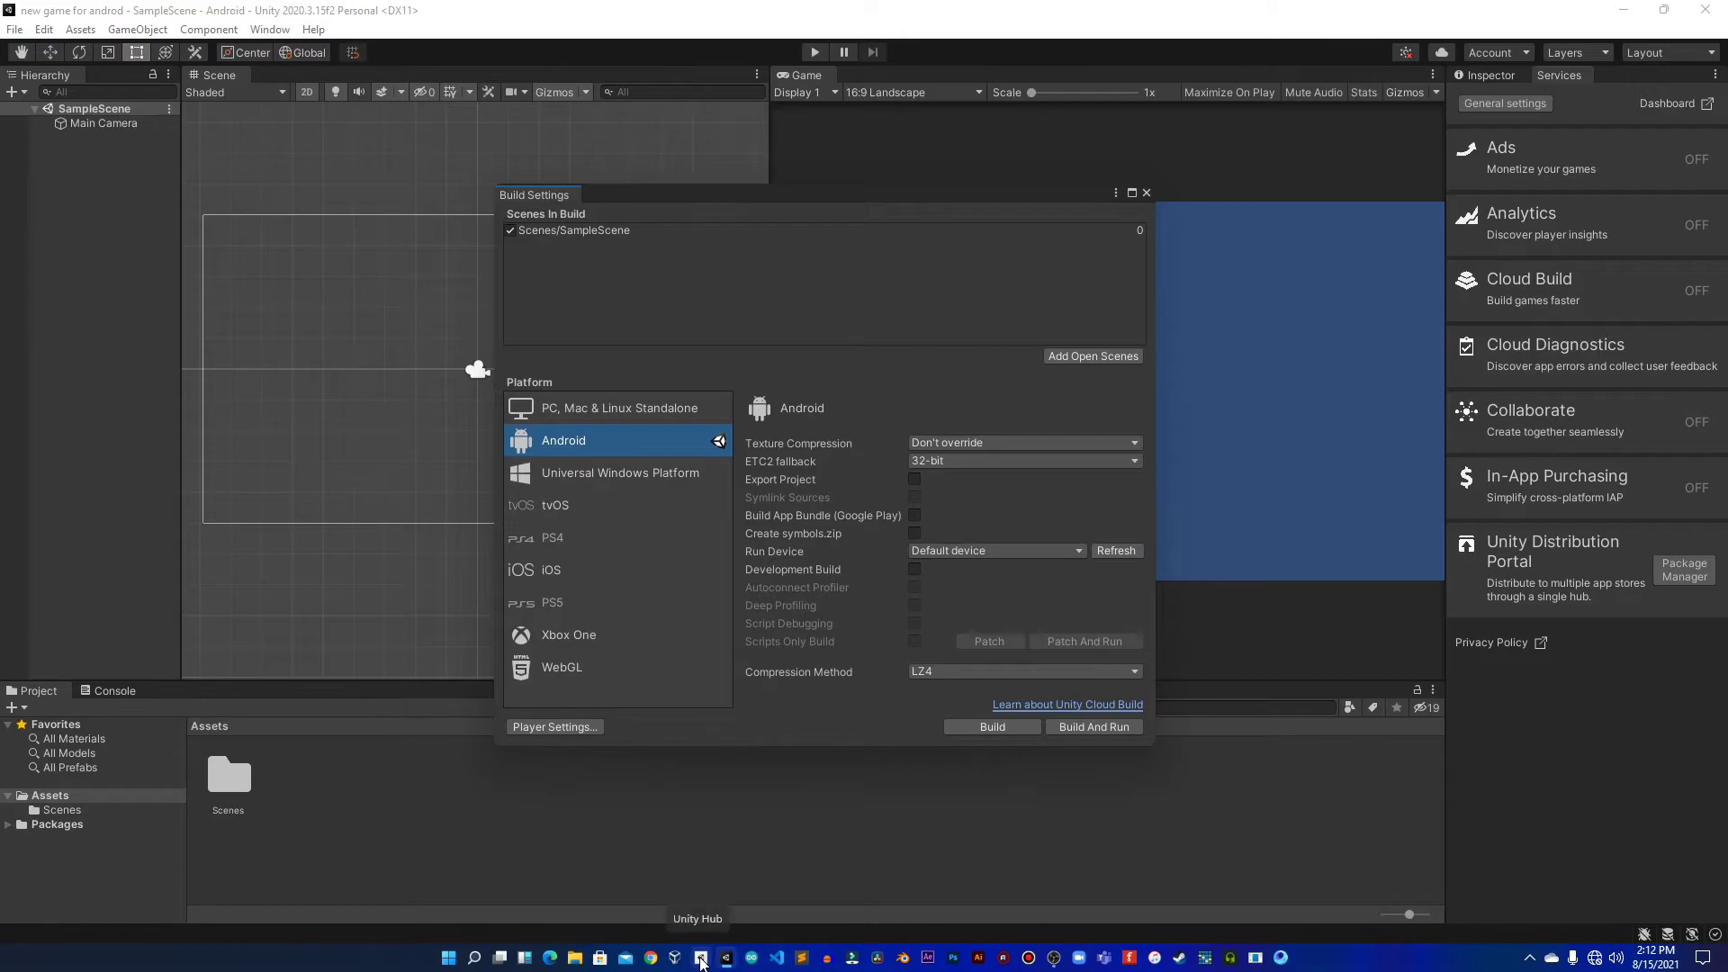
pyautogui.click(701, 959)
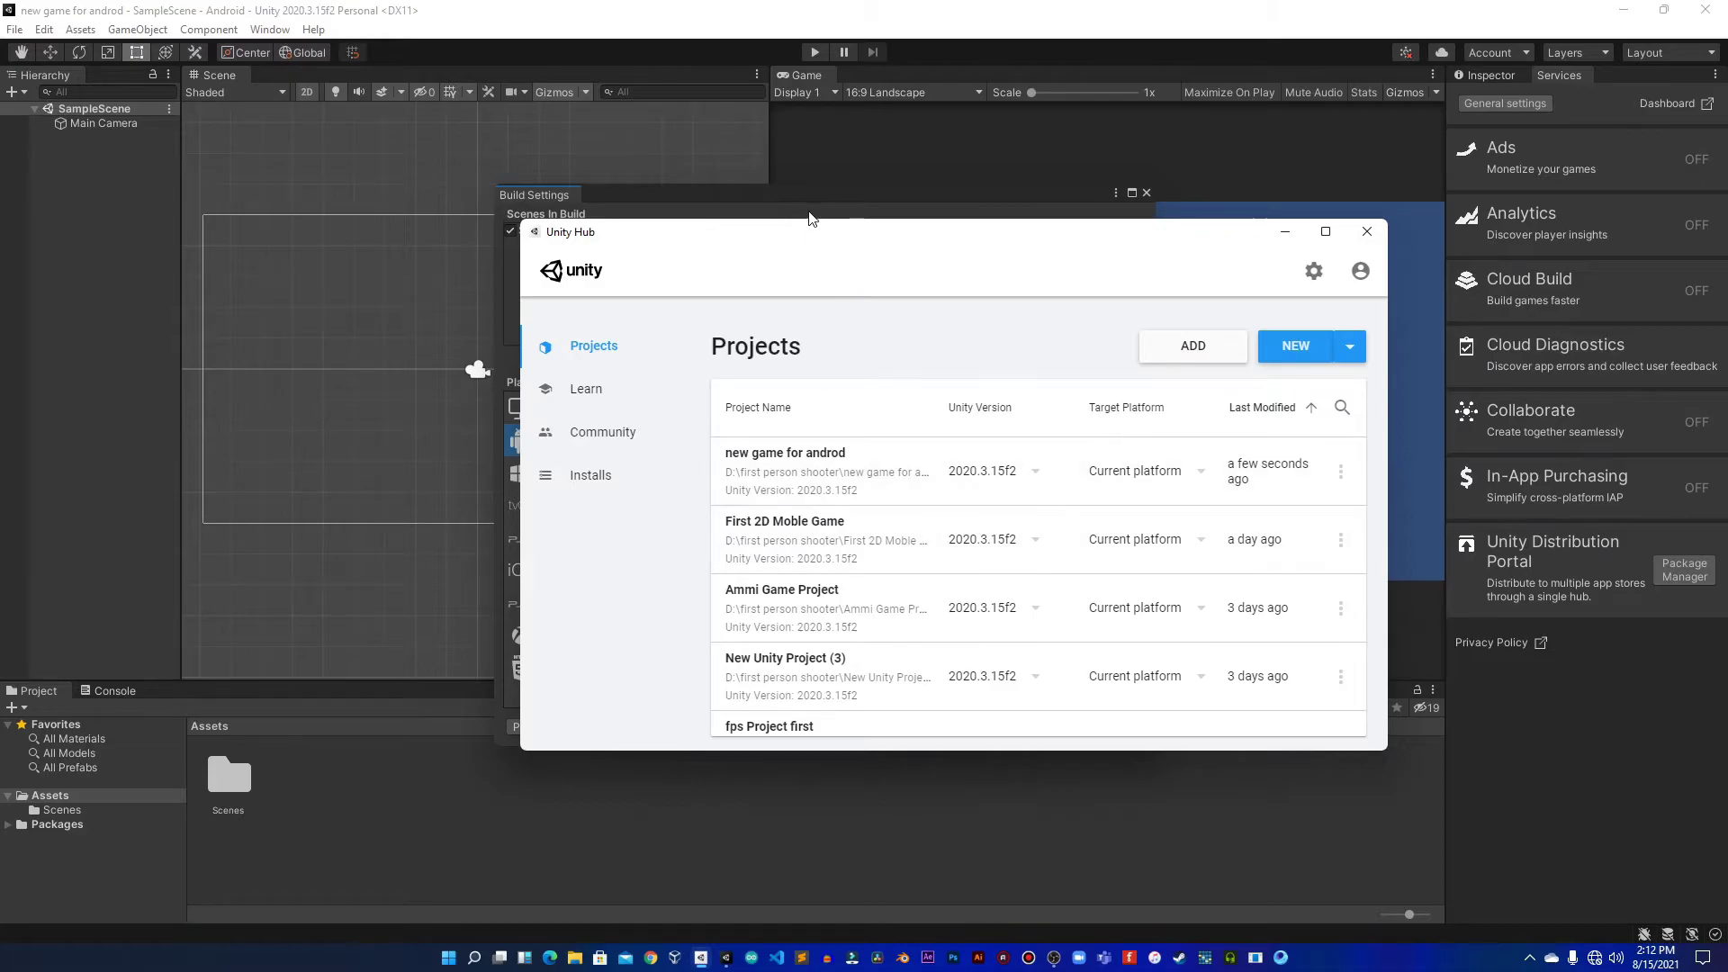
# - Confirm 2020.3.15f2 has Android Build Support, SDK & NDK Tools and OpenJDK installed, then close Unity Hub
pyautogui.click(625, 450)
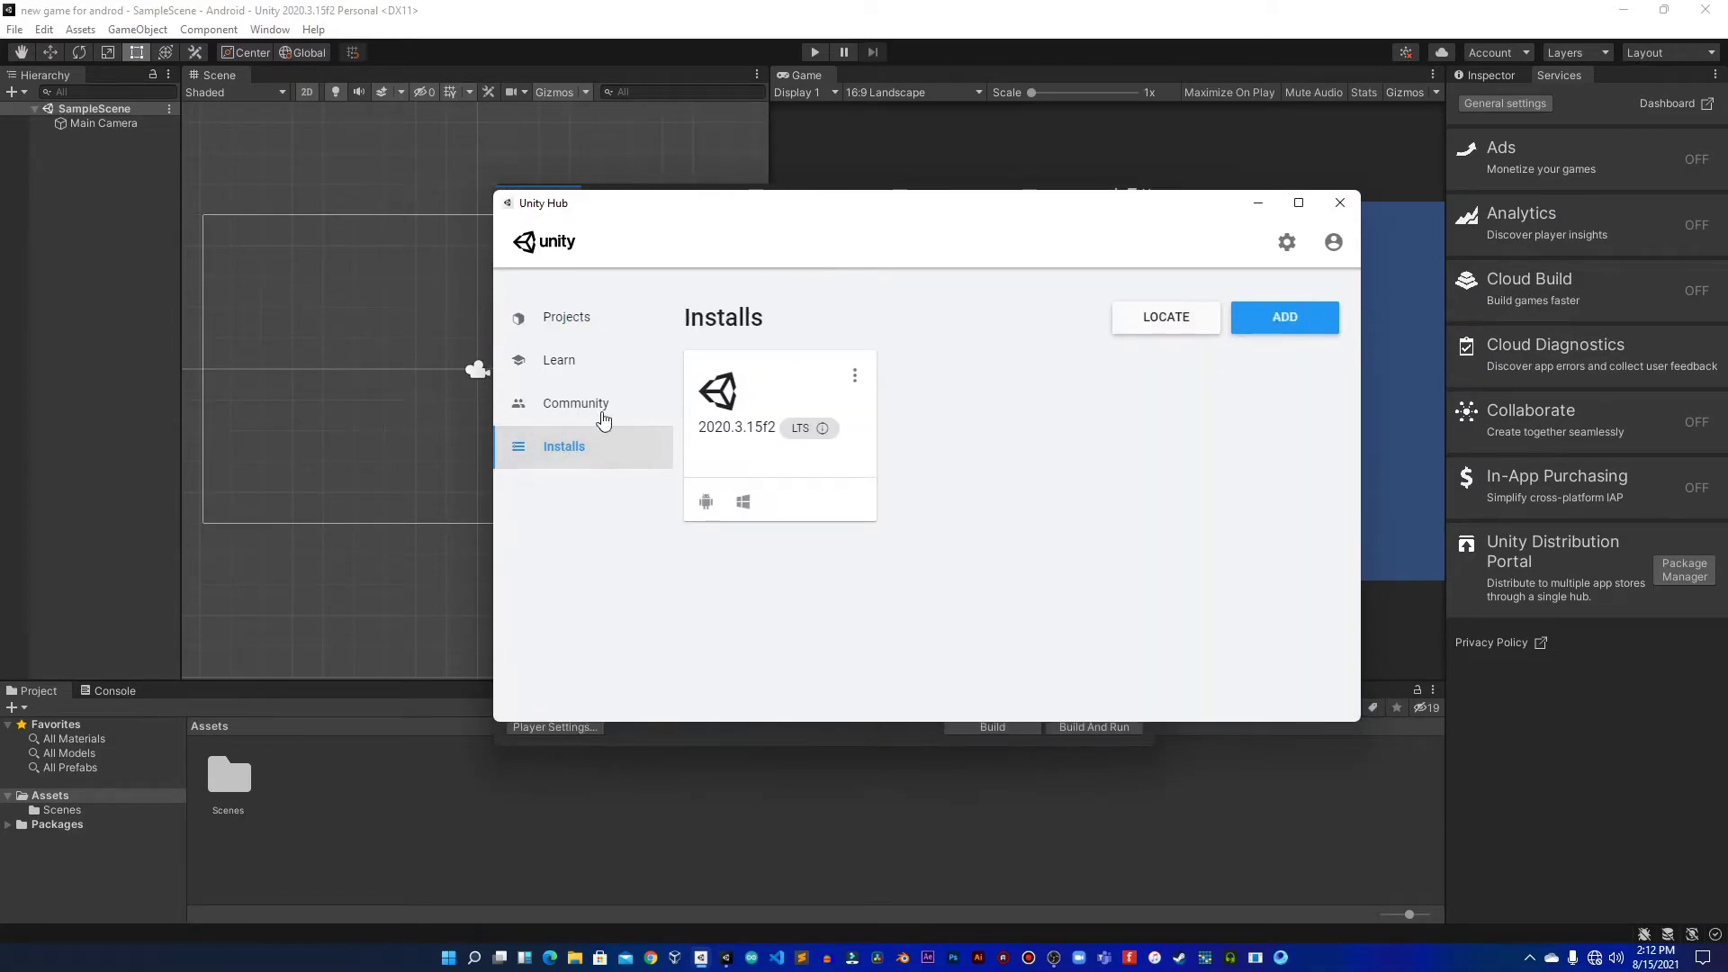
pyautogui.click(854, 376)
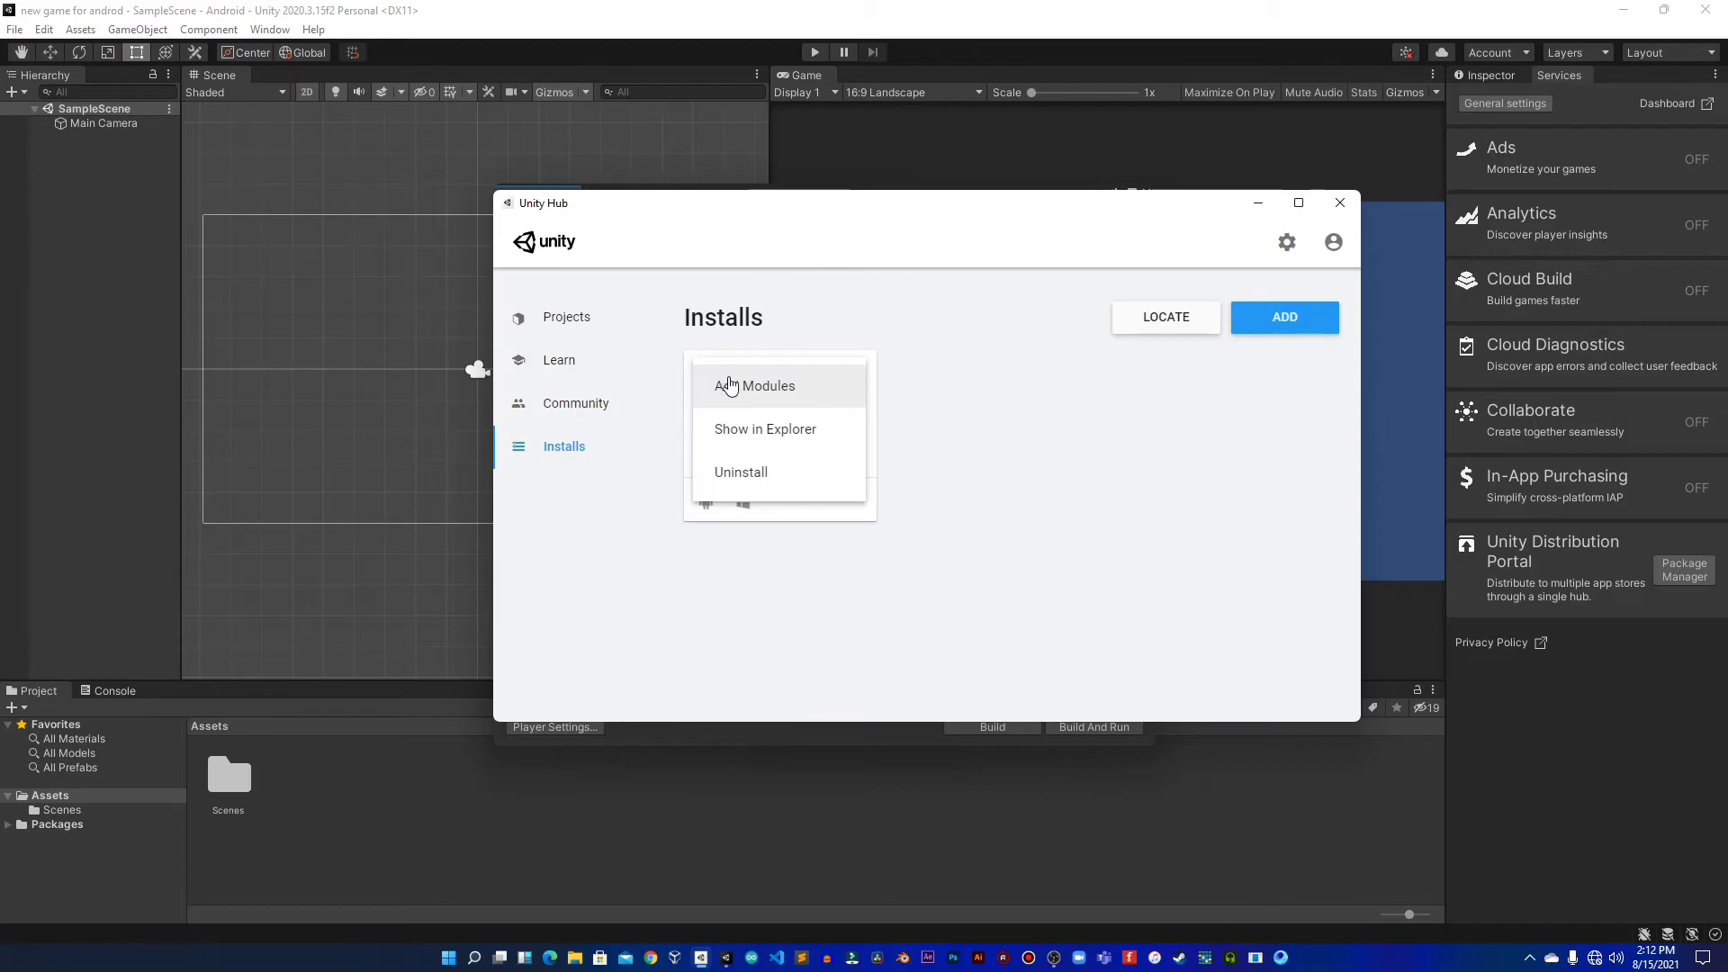
pyautogui.click(729, 385)
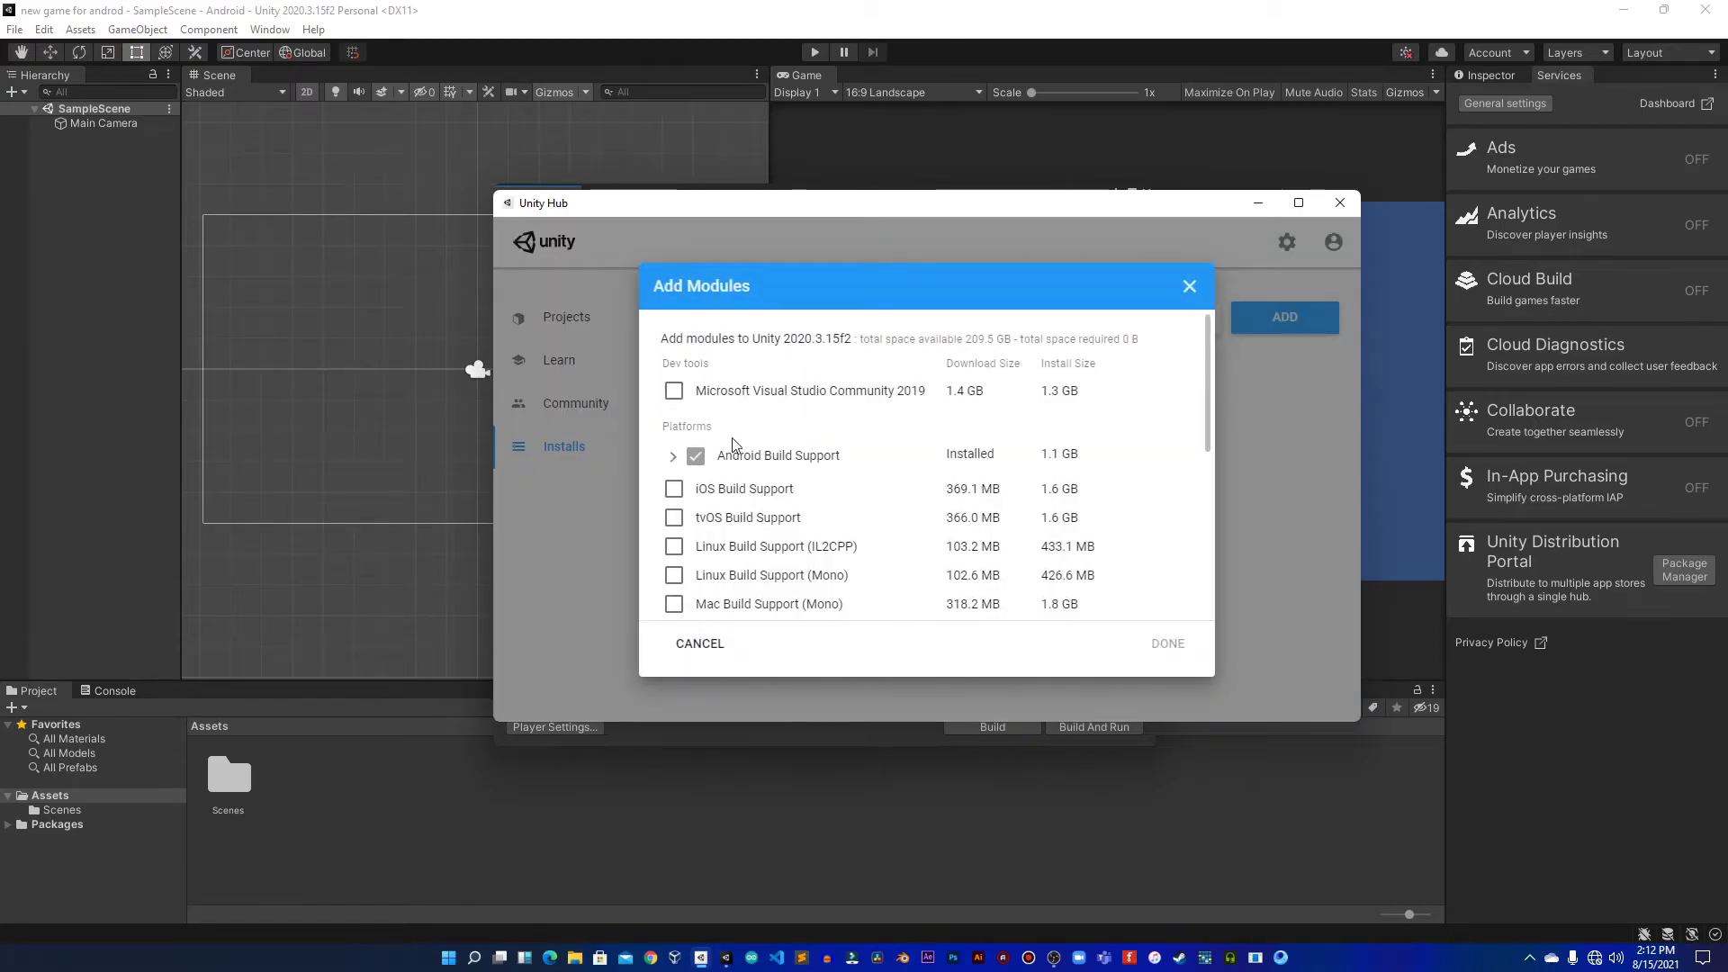
pyautogui.click(672, 457)
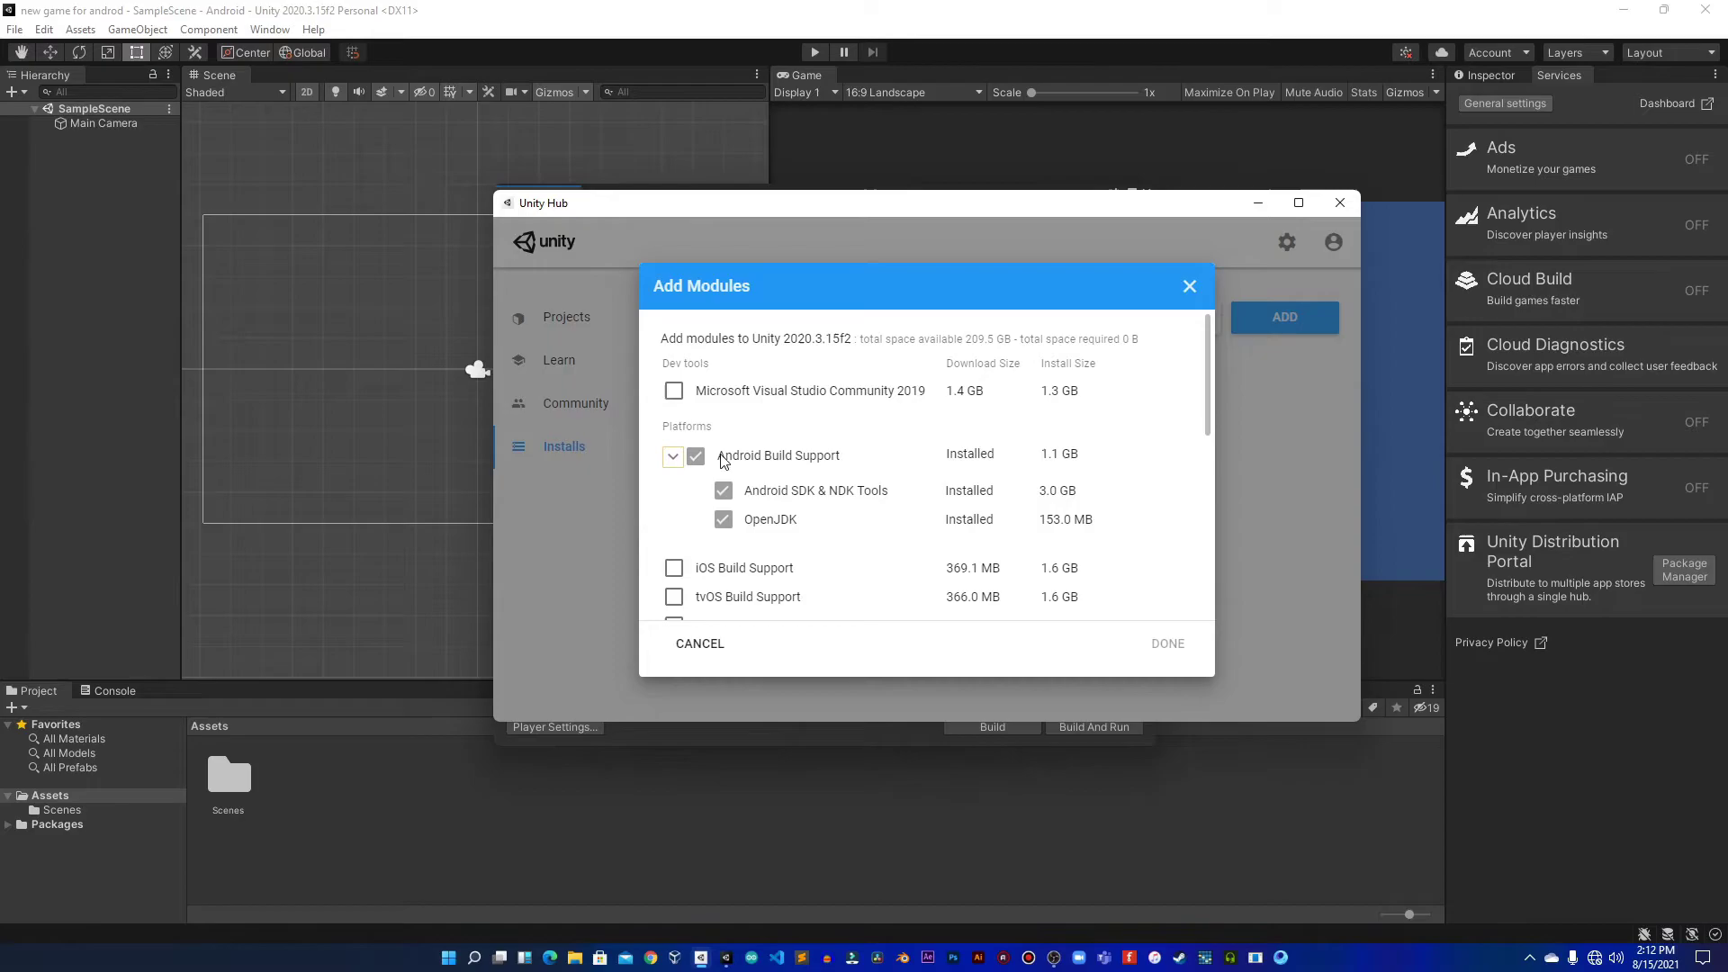
pyautogui.click(1189, 286)
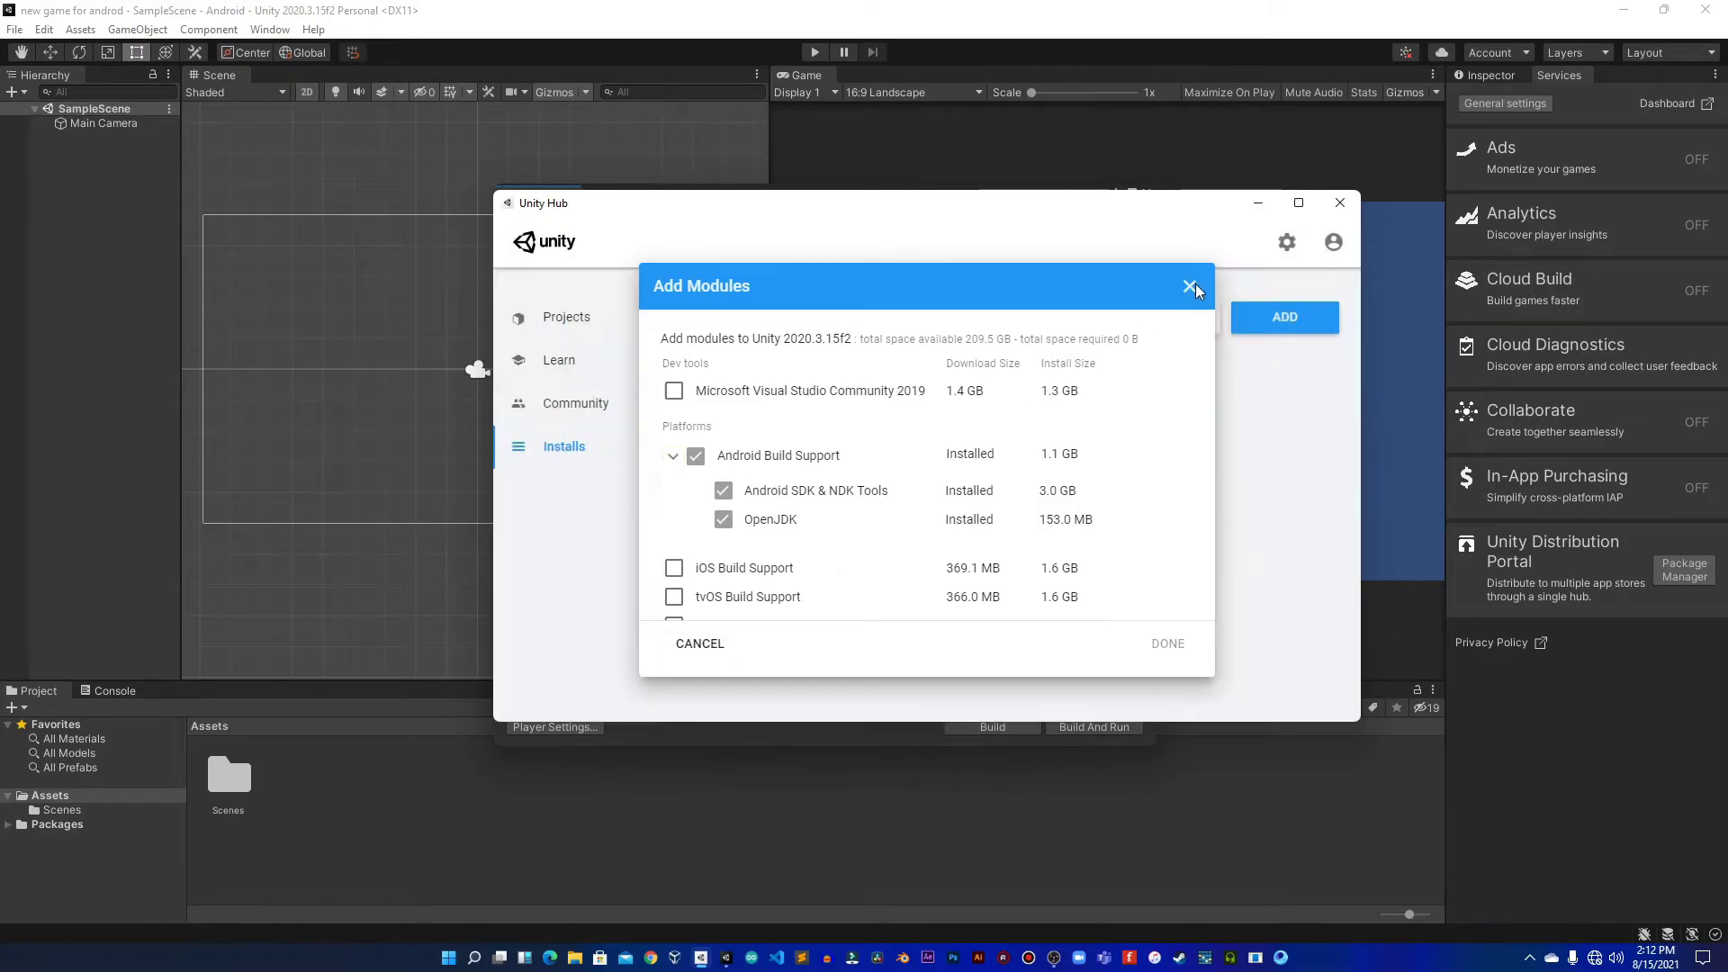
pyautogui.click(1340, 203)
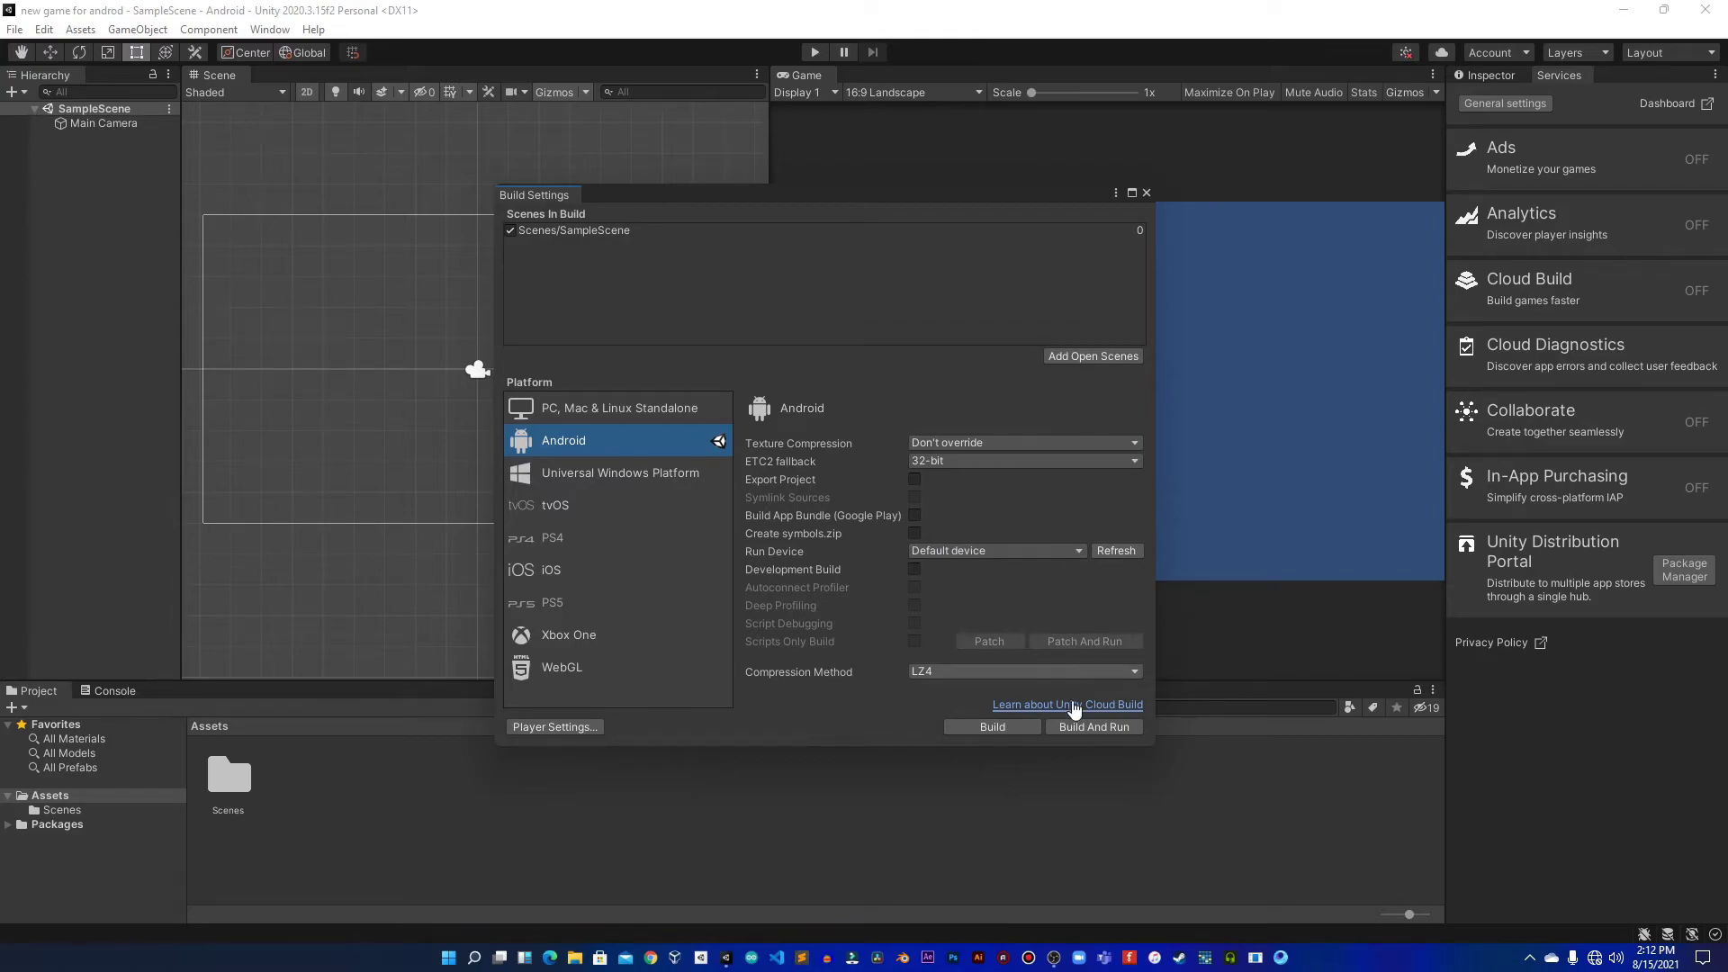
# - Build the Android project as GAME.apk in the New new game folder
pyautogui.click(990, 728)
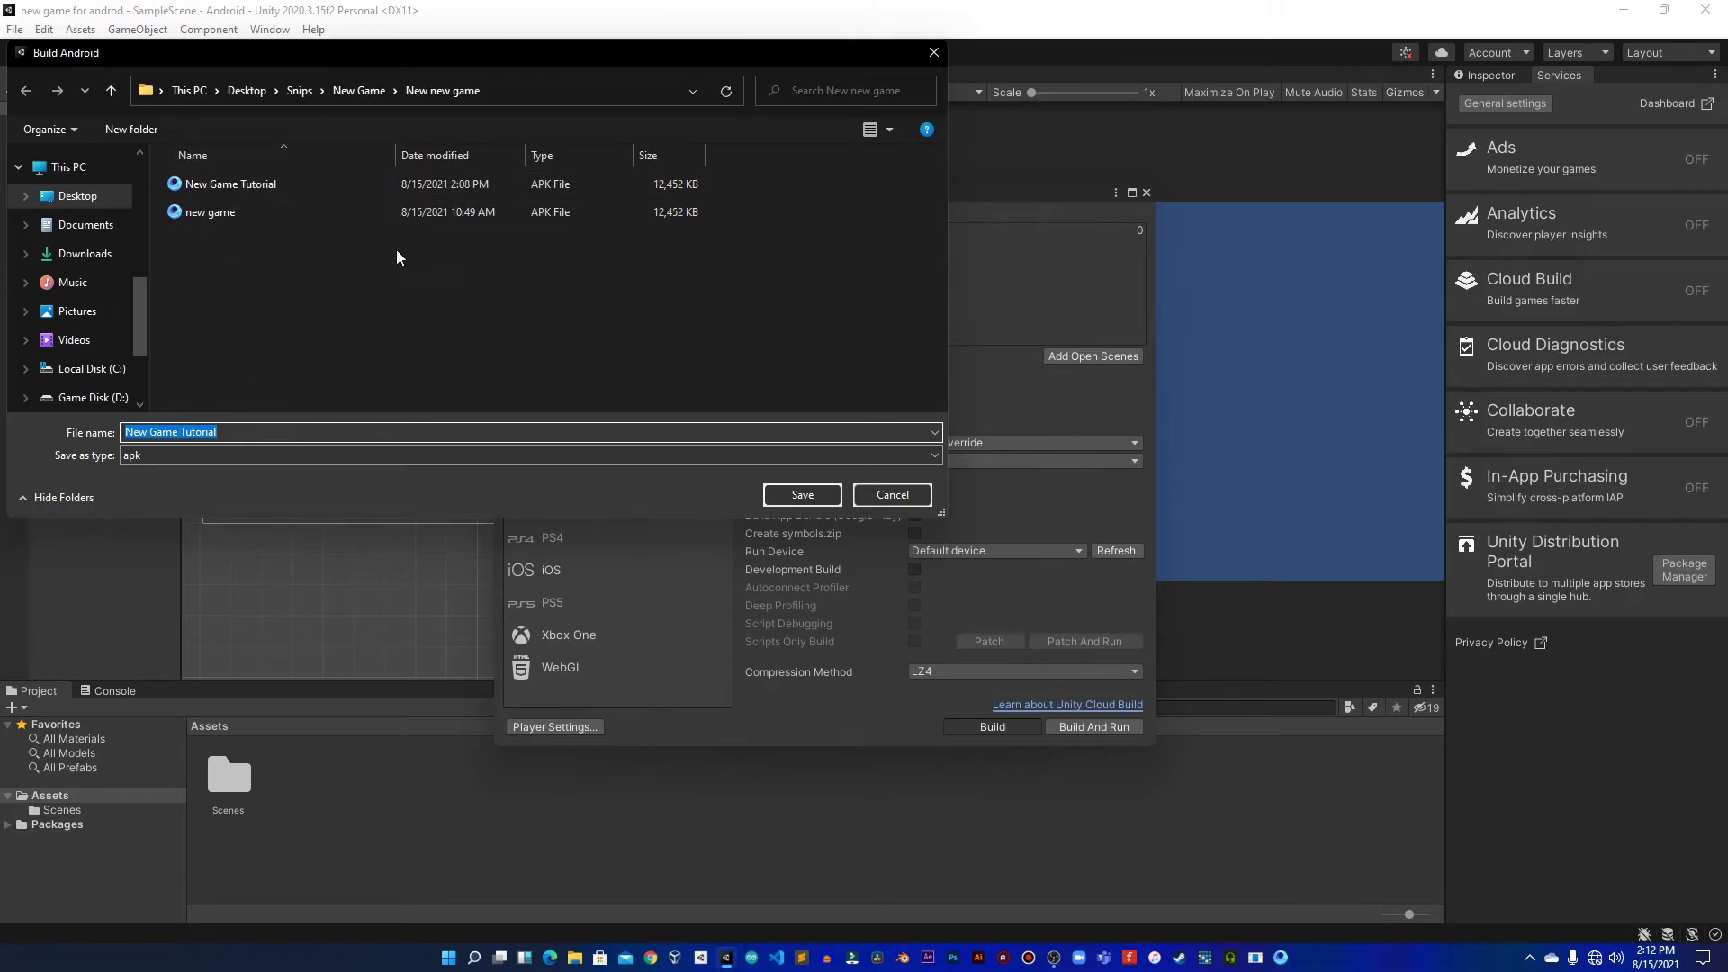
pyautogui.press('BackSpace')
pyautogui.press('Return')
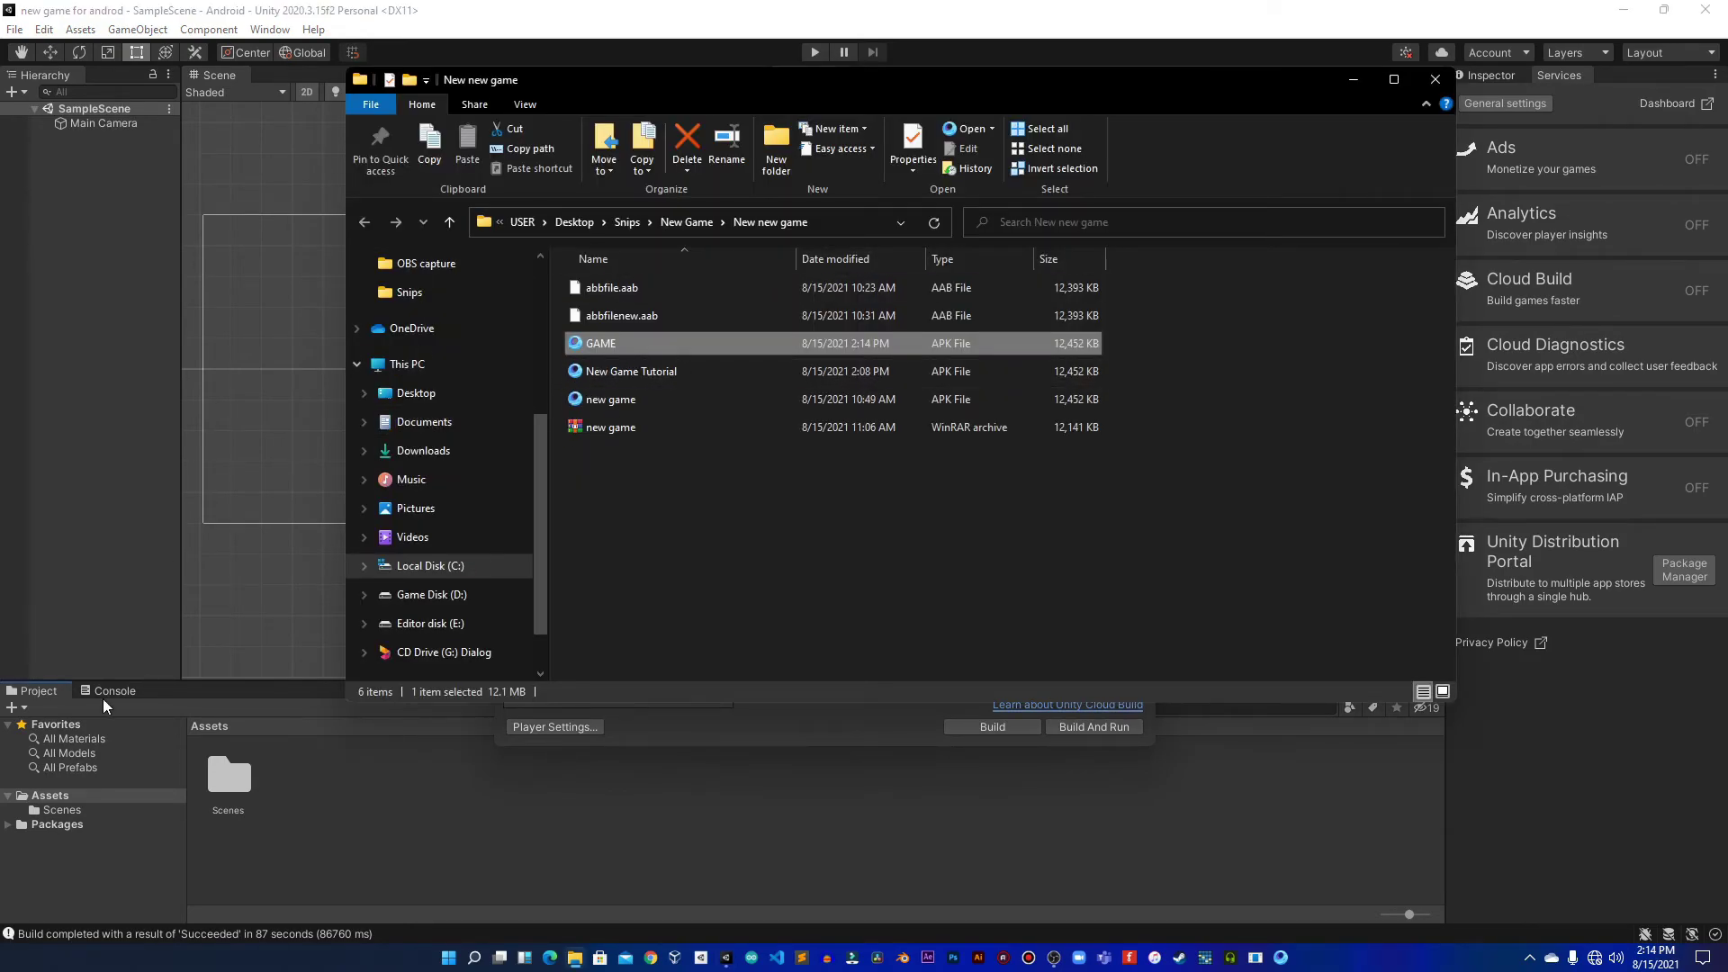
# - Review the build result in the Console and close Build Settings
pyautogui.click(102, 692)
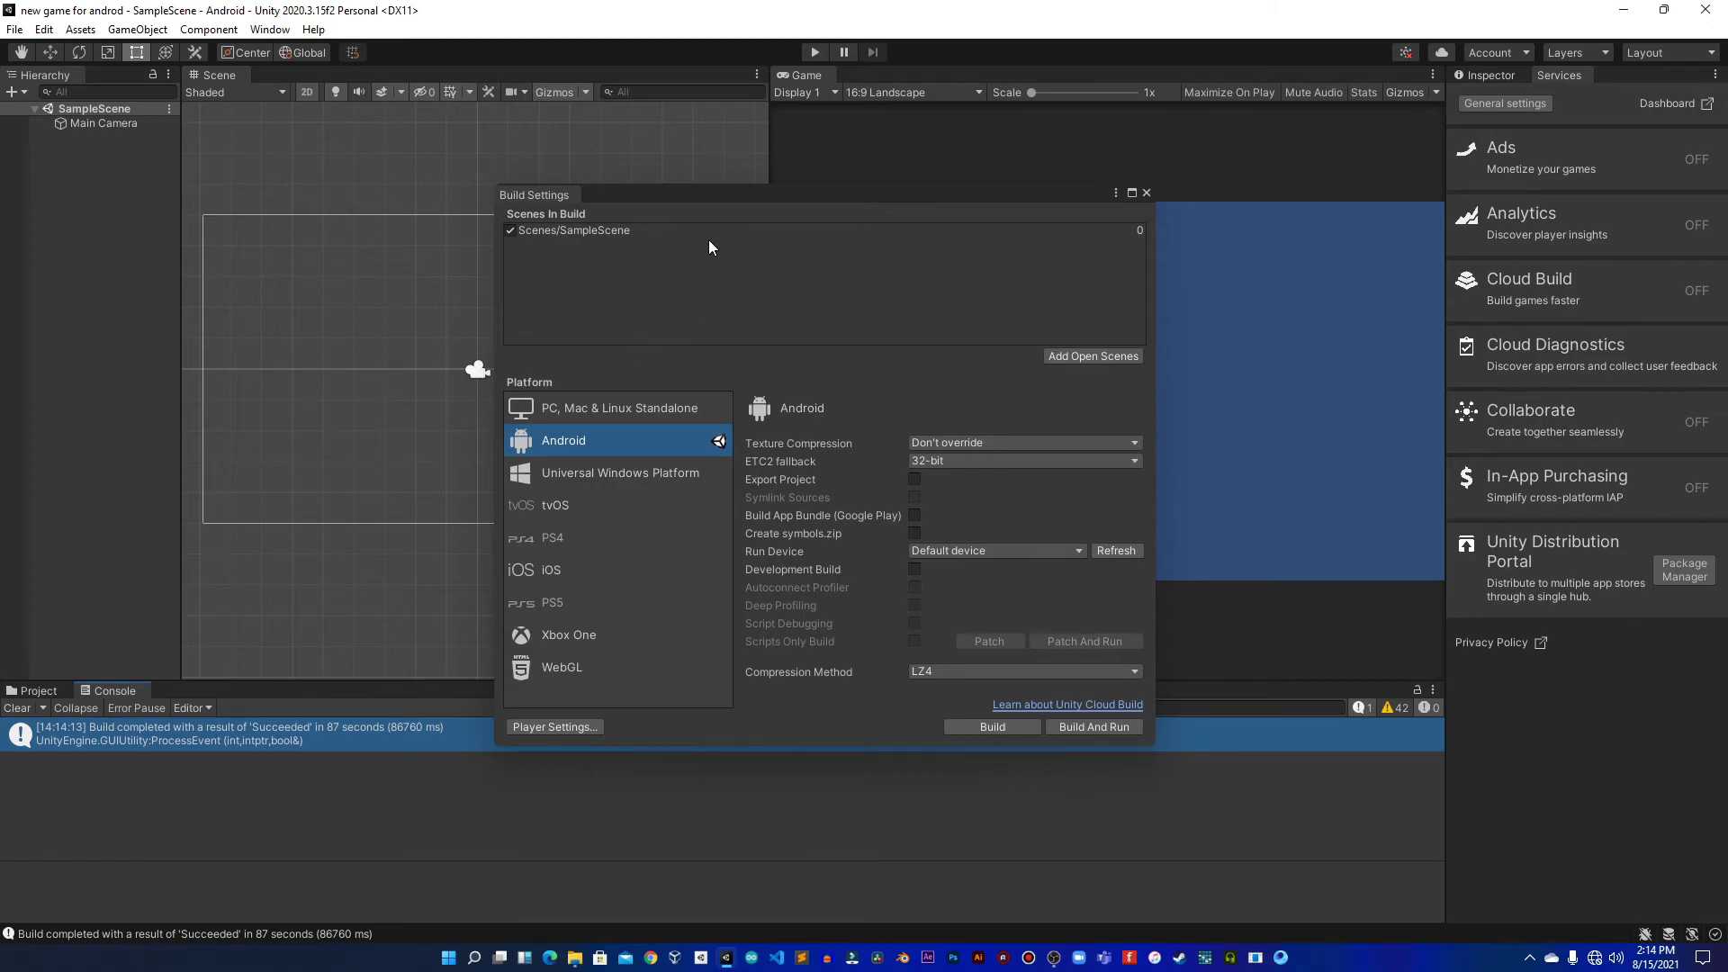
pyautogui.moveTo(742, 192); pyautogui.dragTo(775, 195)
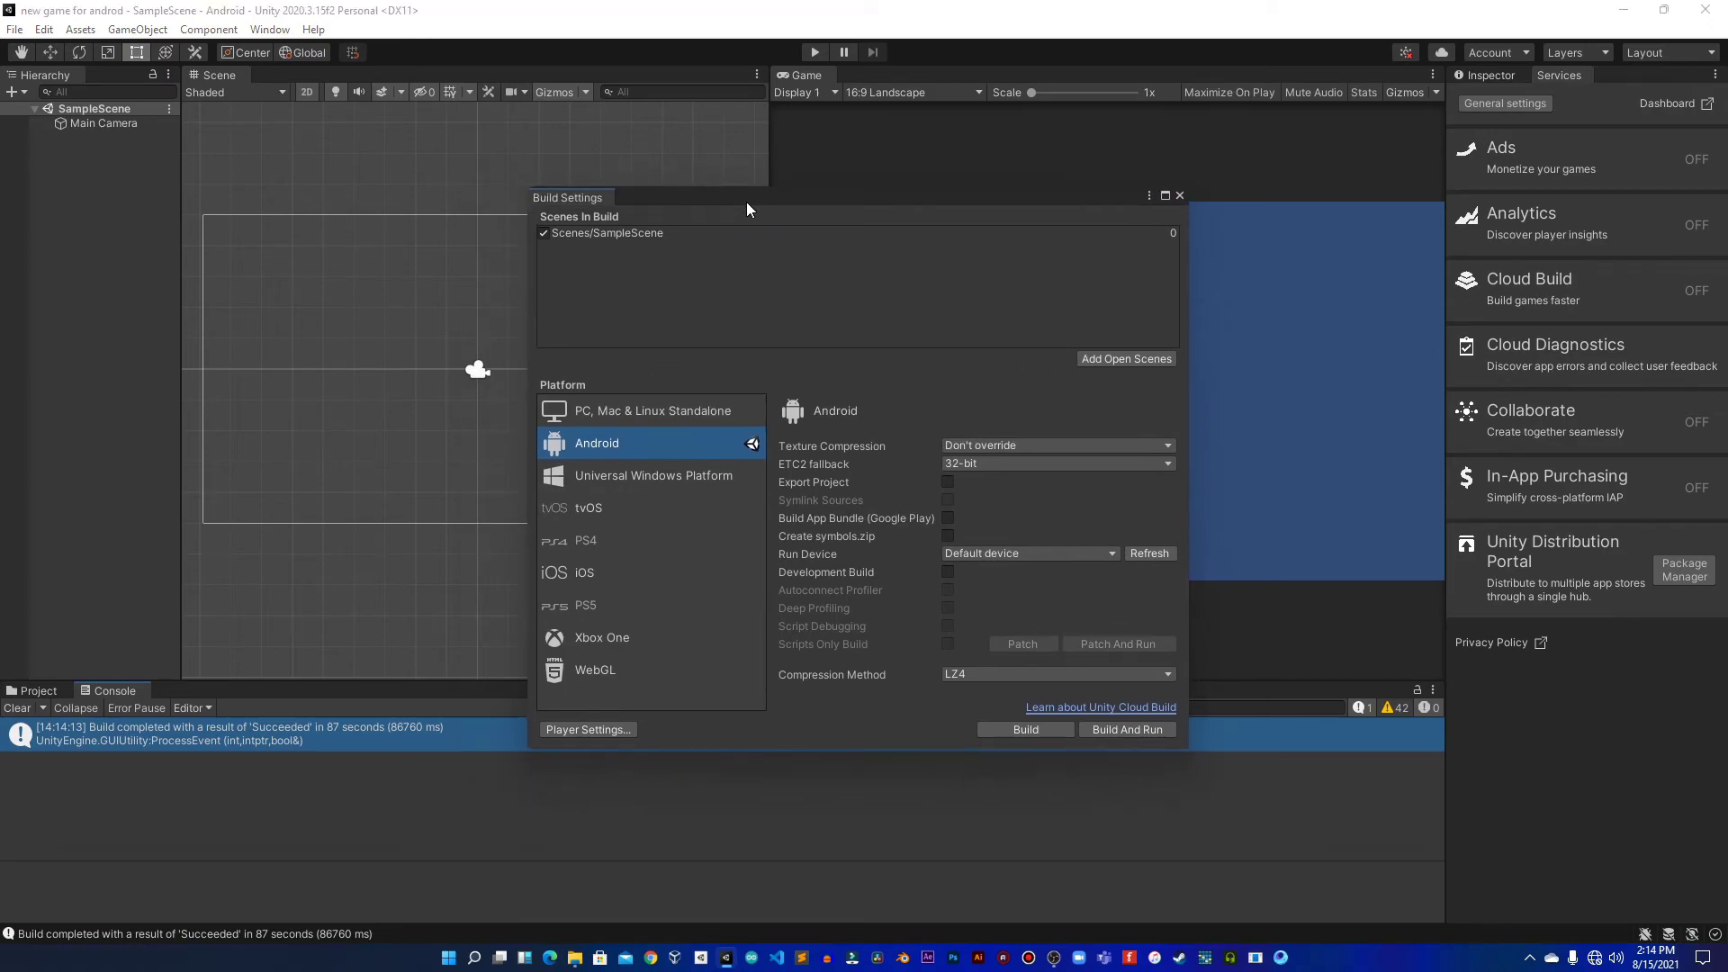
pyautogui.click(1180, 196)
# - Inspect the new 12,452 KB GAME APK in the New new game folder in File Explorer
pyautogui.click(575, 958)
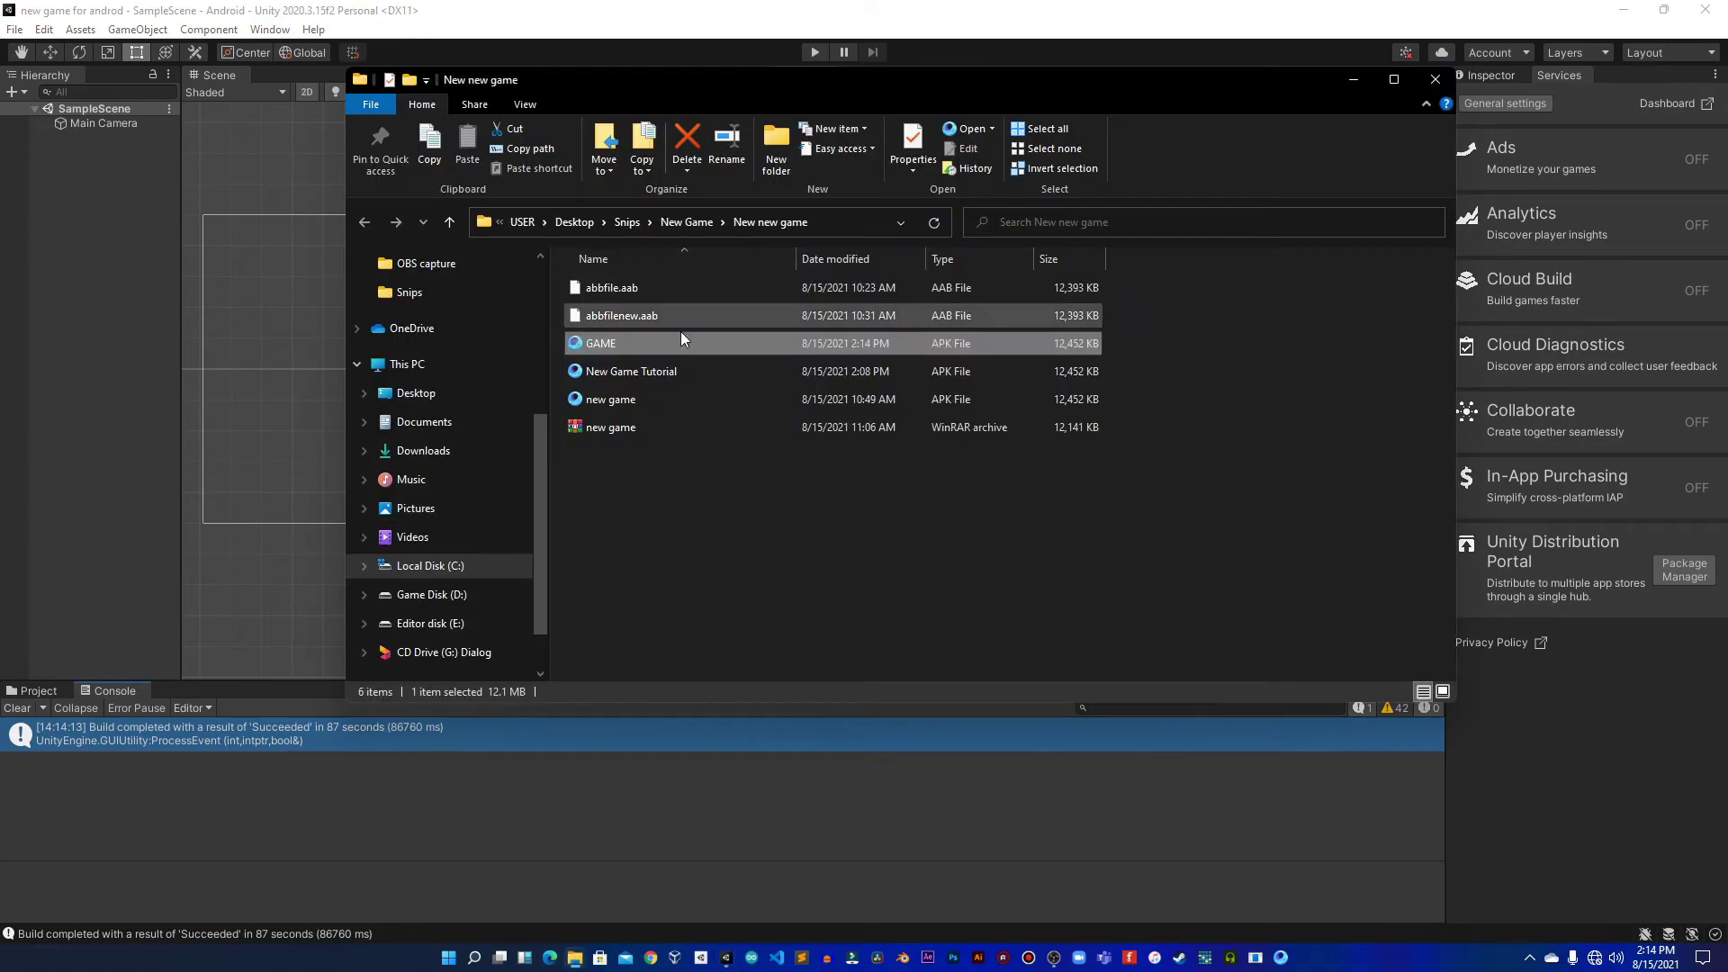
pyautogui.moveTo(698, 510); pyautogui.dragTo(612, 281)
pyautogui.click(868, 489)
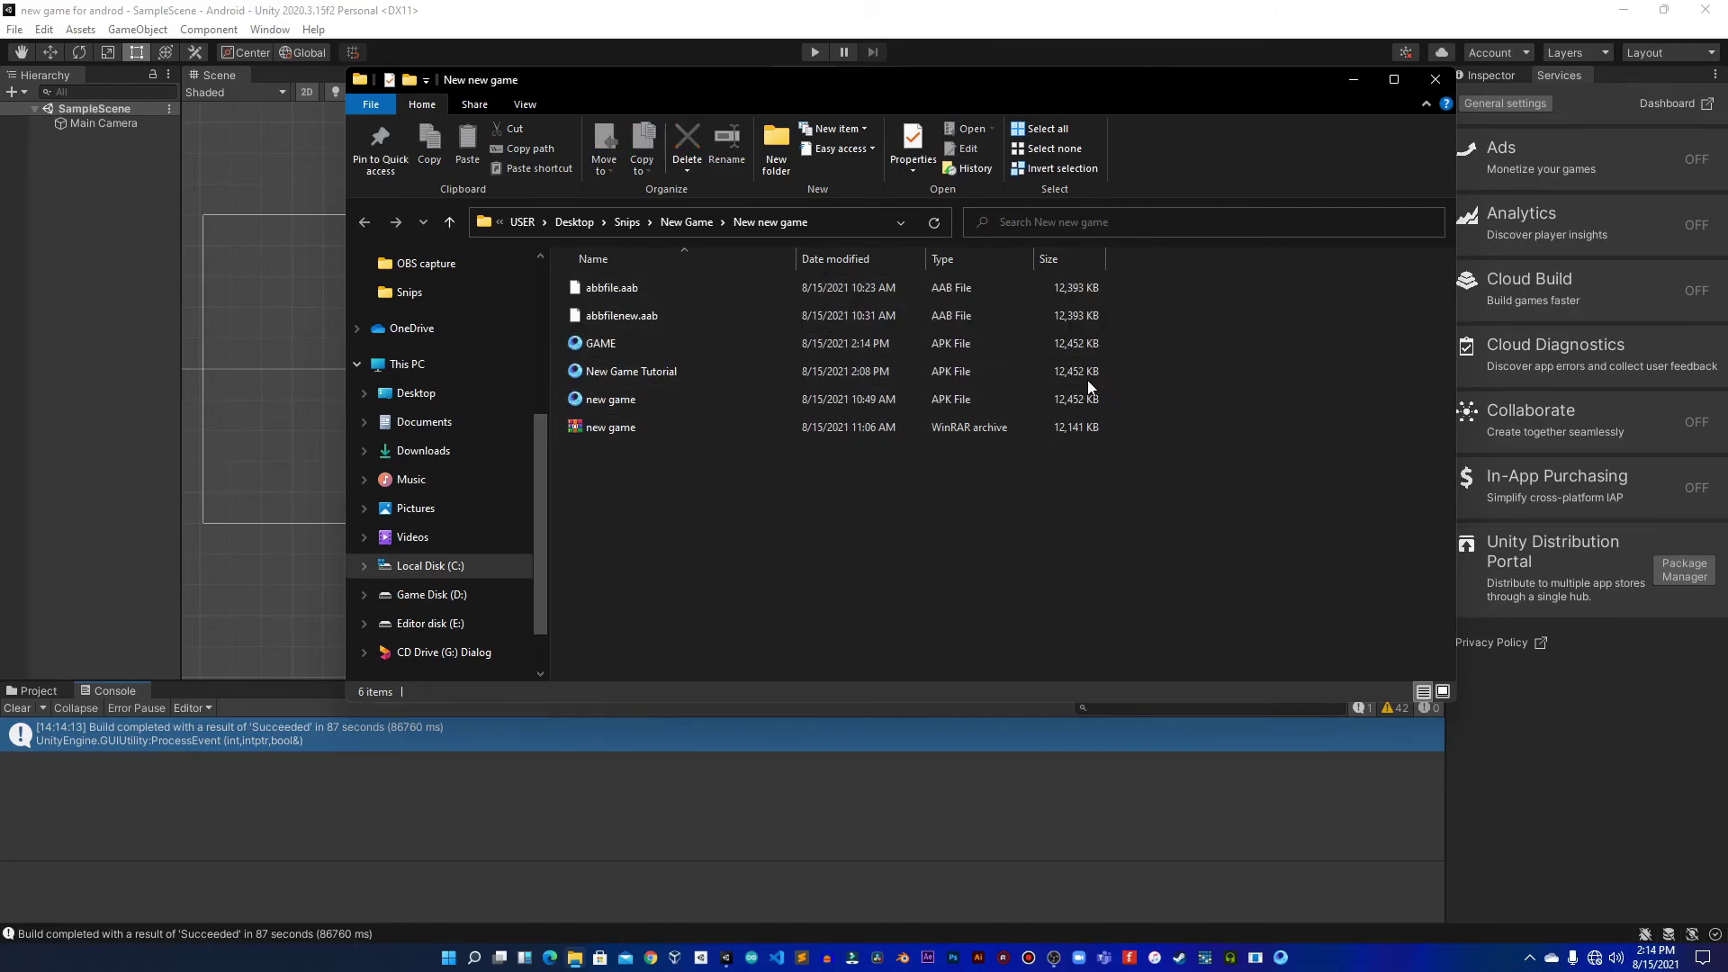